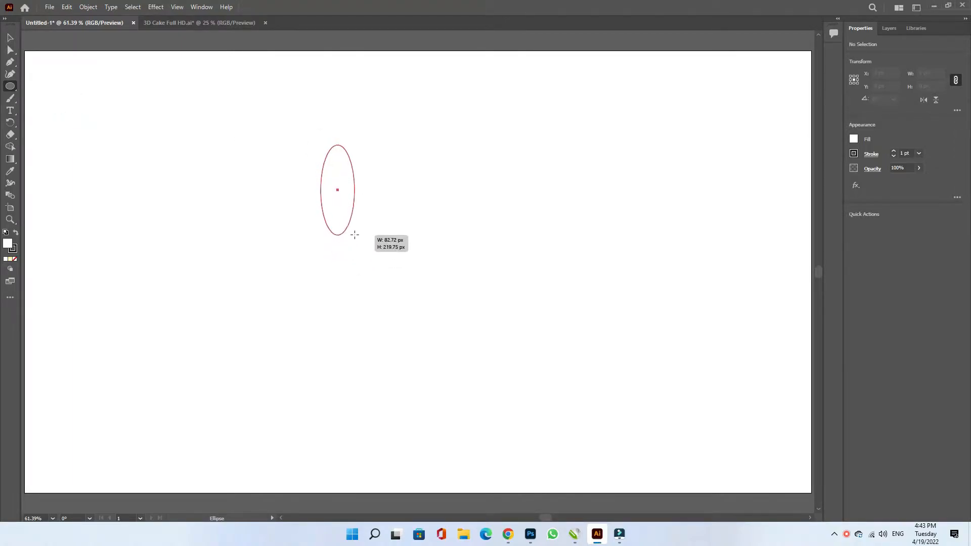
Step: Convert the ellipse's top anchor into a sharp corner with the Anchor Point tool to form a leaf shape
{"action": "left_click", "coordinate": [13, 66]}
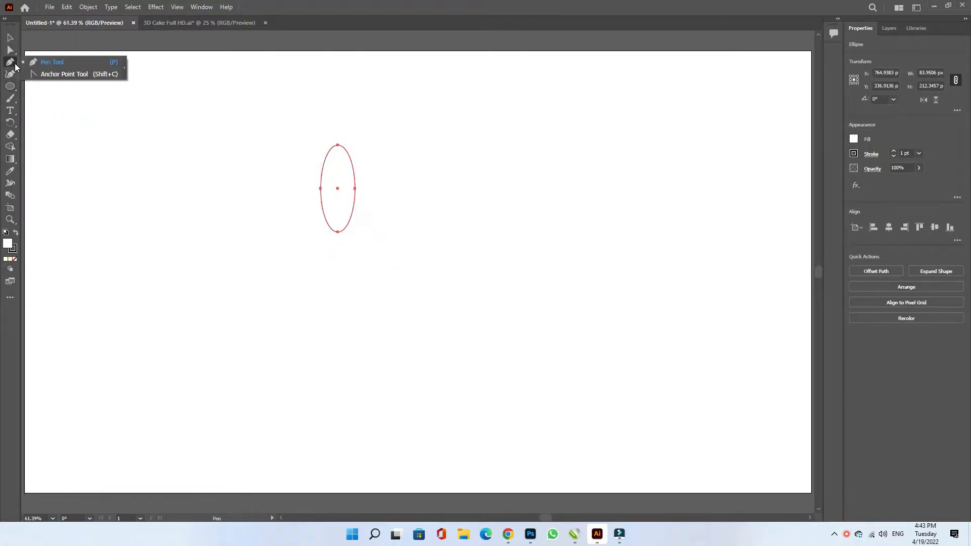
{"action": "left_click", "coordinate": [32, 74]}
{"action": "left_click", "coordinate": [336, 147]}
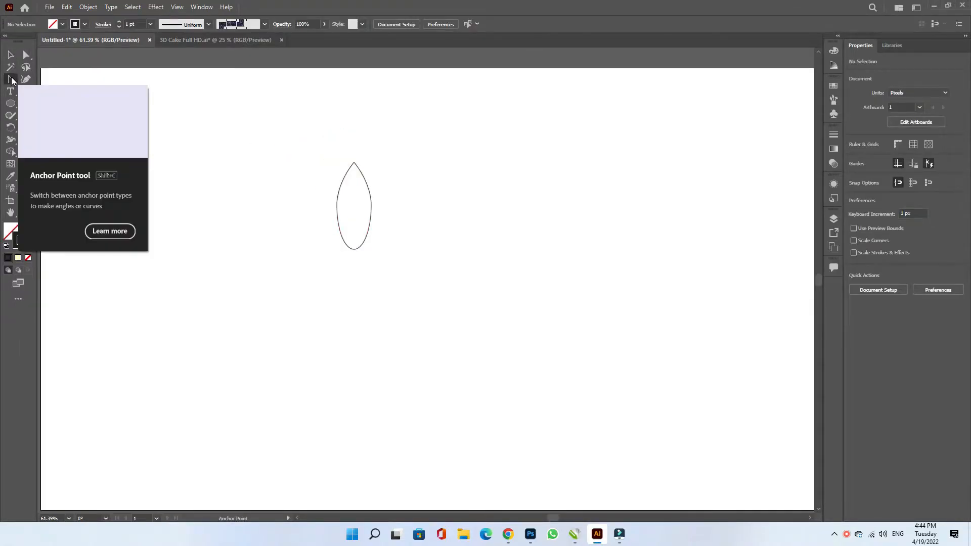
Step: Draw a closed, thin curved sliver with the Pen tool from the leaf's centre to below its lower-left edge
{"action": "left_click_drag", "start_coordinate": [10, 79], "coordinate": [29, 84]}
{"action": "left_click", "coordinate": [40, 80]}
{"action": "left_click", "coordinate": [354, 206]}
{"action": "left_click_drag", "start_coordinate": [314, 262], "coordinate": [336, 300]}
{"action": "left_click", "coordinate": [332, 273]}
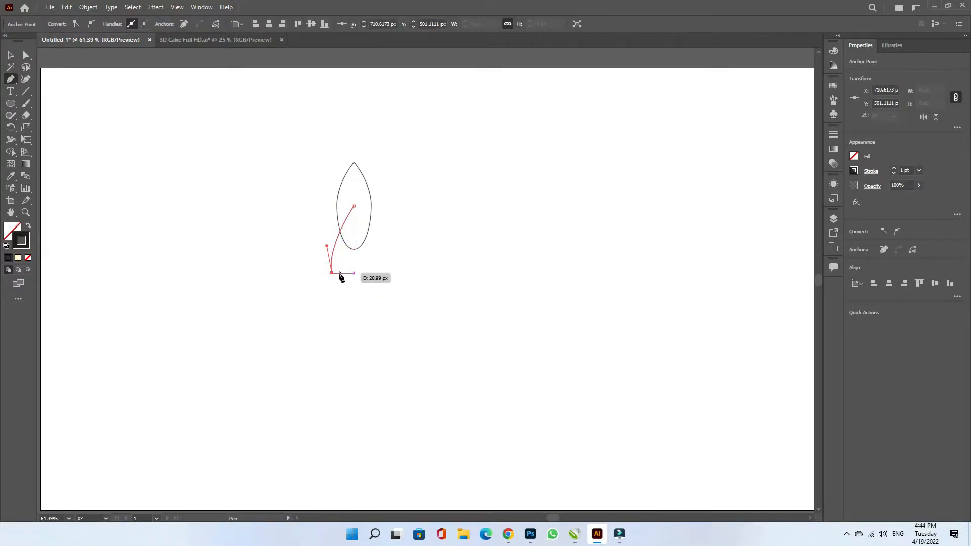
{"action": "left_click", "coordinate": [336, 273]}
{"action": "left_click_drag", "start_coordinate": [354, 207], "coordinate": [364, 188]}
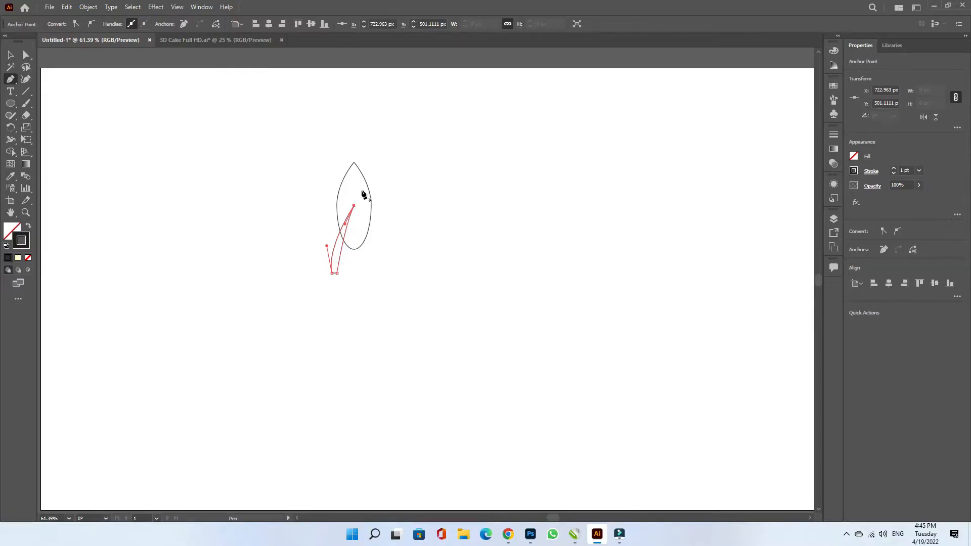
Step: Rotate the sliver about 15° counterclockwise so it hangs straight down from the leaf's centre, and copy both shapes
{"action": "key", "text": "v"}
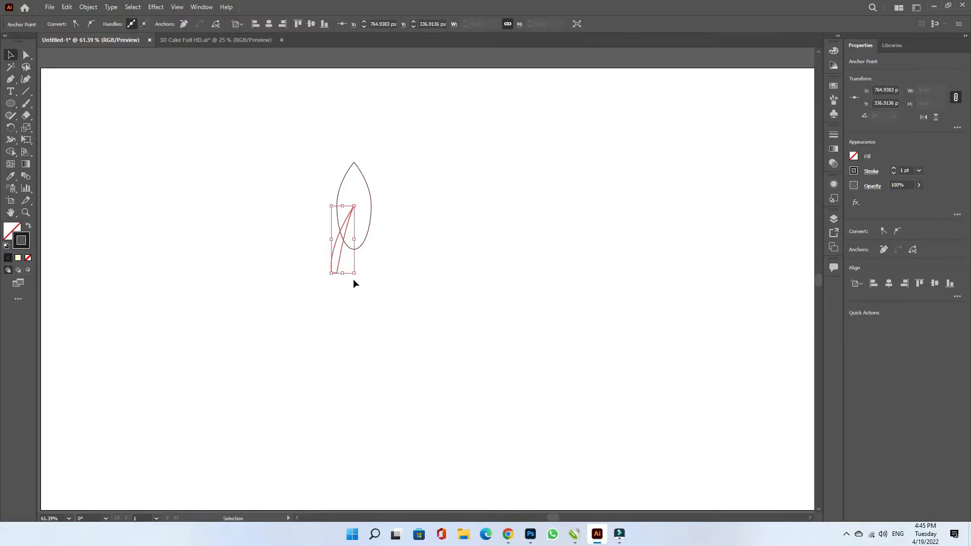
{"action": "left_click_drag", "start_coordinate": [358, 275], "coordinate": [353, 255]}
{"action": "left_click_drag", "start_coordinate": [399, 173], "coordinate": [322, 277]}
{"action": "left_click", "coordinate": [74, 8]}
{"action": "left_click", "coordinate": [90, 57]}
Step: Intersect the leaf and the sliver with Pathfinder to keep only their overlapping area
{"action": "left_click_drag", "start_coordinate": [421, 165], "coordinate": [315, 277]}
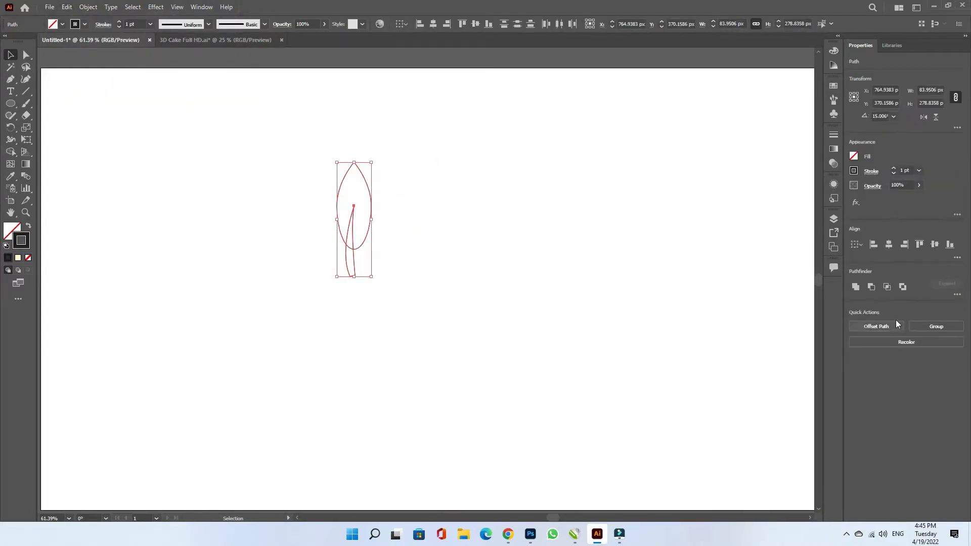
{"action": "left_click", "coordinate": [887, 287]}
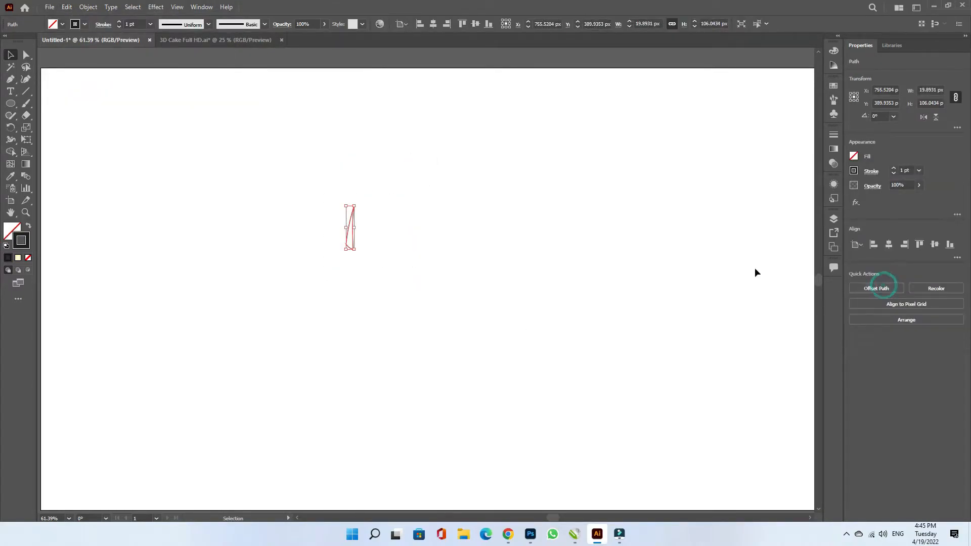
{"action": "left_click", "coordinate": [502, 217]}
Step: Paste the copied shapes in front and delete the full-length sliver, keeping the leaf and the trimmed piece
{"action": "left_click", "coordinate": [67, 7]}
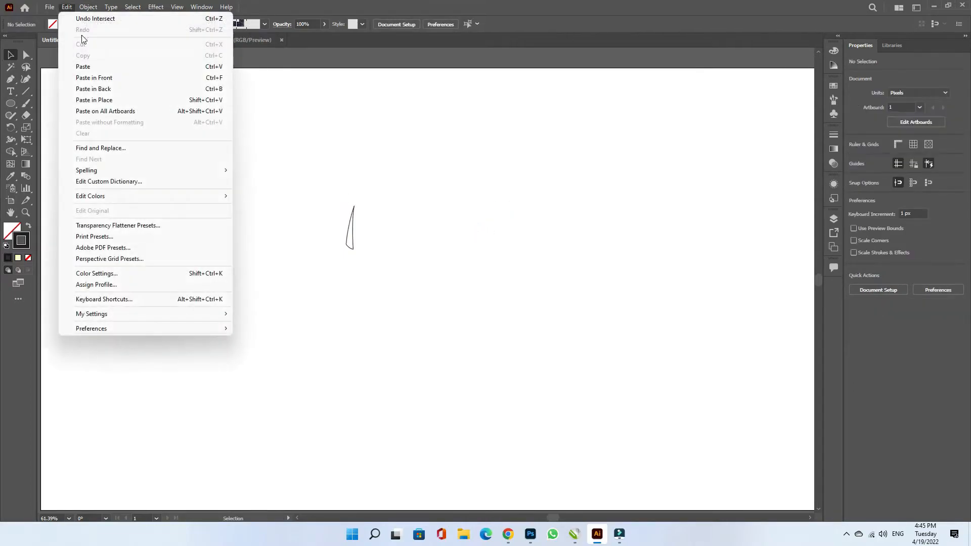
{"action": "left_click", "coordinate": [93, 79]}
{"action": "left_click", "coordinate": [438, 226]}
{"action": "left_click", "coordinate": [354, 270]}
{"action": "left_click", "coordinate": [357, 271]}
Step: Swap the leaf's fill and stroke so it has a black fill and no outline
{"action": "left_click_drag", "start_coordinate": [419, 129], "coordinate": [314, 232]}
{"action": "left_click", "coordinate": [331, 278]}
{"action": "left_click", "coordinate": [371, 212]}
{"action": "left_click", "coordinate": [27, 226]}
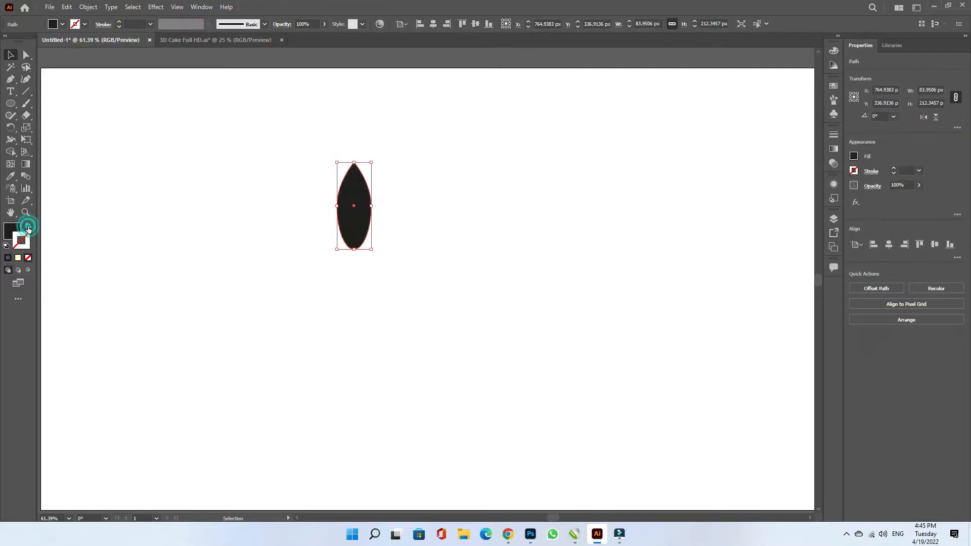
{"action": "left_click", "coordinate": [195, 223]}
Step: Give the trimmed sliver inside the leaf a white fill and no stroke
{"action": "left_click_drag", "start_coordinate": [397, 294], "coordinate": [310, 232]}
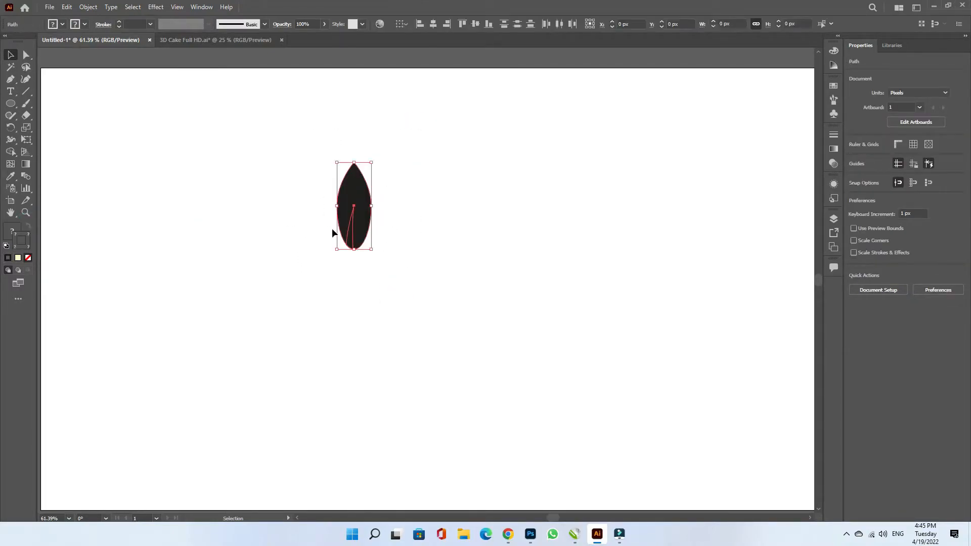
{"action": "left_click", "coordinate": [353, 205]}
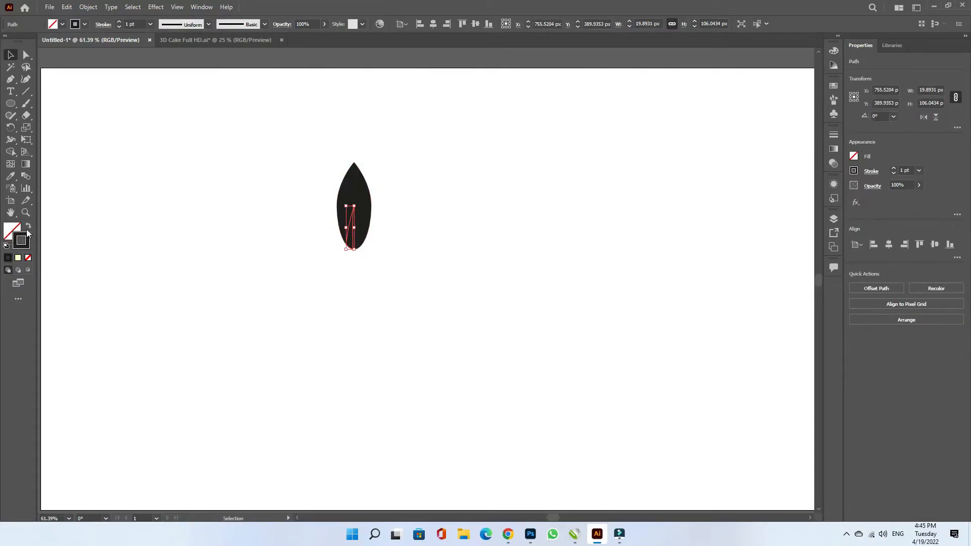
{"action": "left_click", "coordinate": [62, 24]}
{"action": "left_click", "coordinate": [21, 32]}
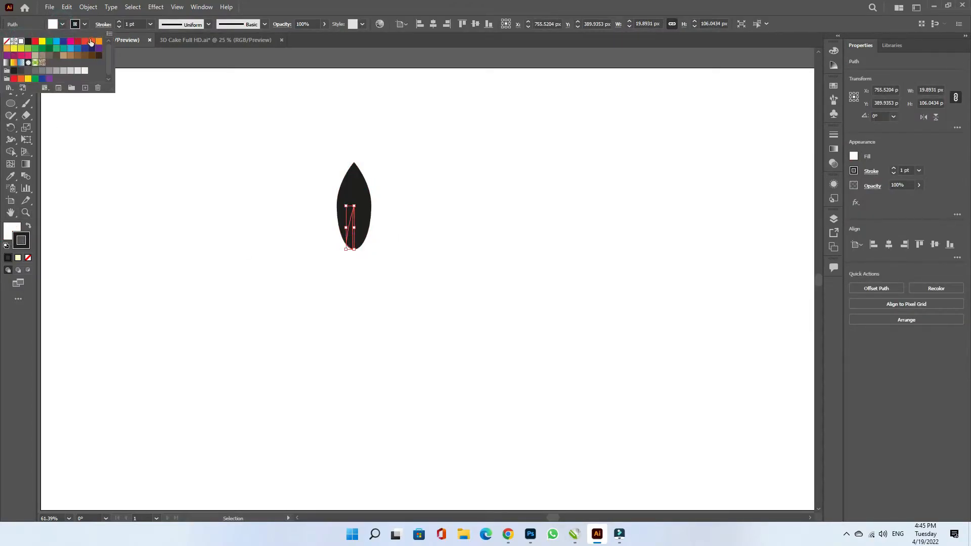
{"action": "left_click", "coordinate": [84, 24]}
{"action": "left_click", "coordinate": [7, 41]}
Step: Bring the white sliver to the front of the black leaf
{"action": "right_click", "coordinate": [354, 249]}
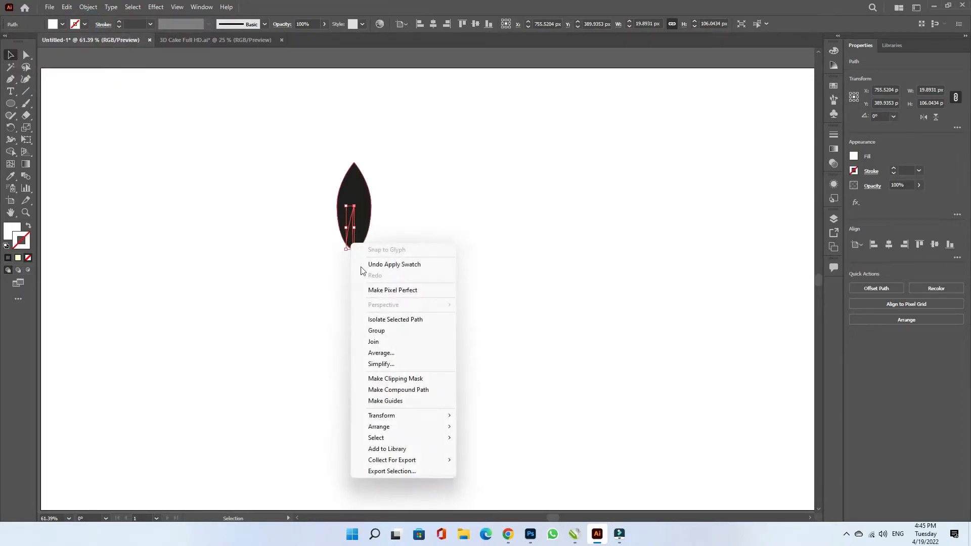
{"action": "mouse_move", "coordinate": [381, 424]}
{"action": "left_click", "coordinate": [500, 427]}
{"action": "left_click", "coordinate": [437, 242]}
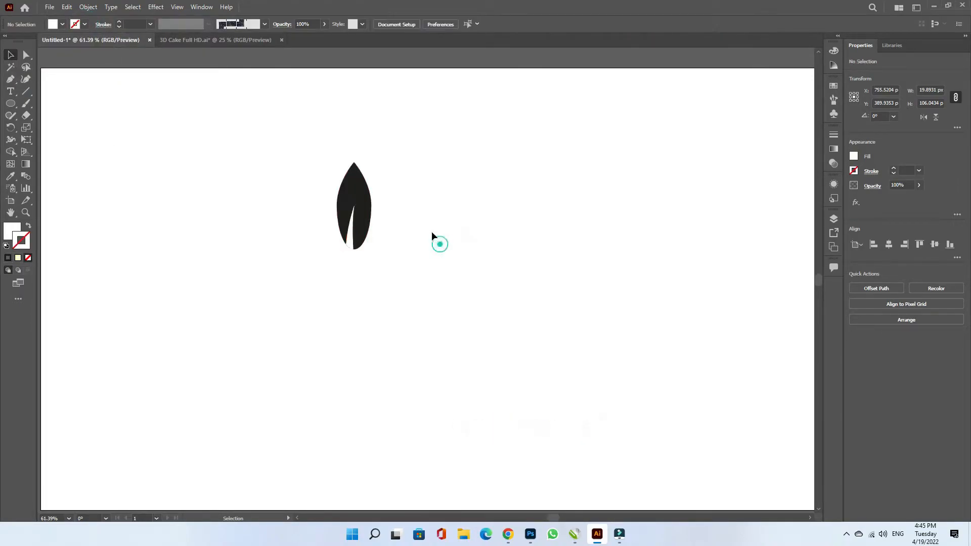
Step: Group the leaf with its white sliver and centre the group horizontally and vertically on the artboard
{"action": "left_click_drag", "start_coordinate": [440, 157], "coordinate": [310, 220]}
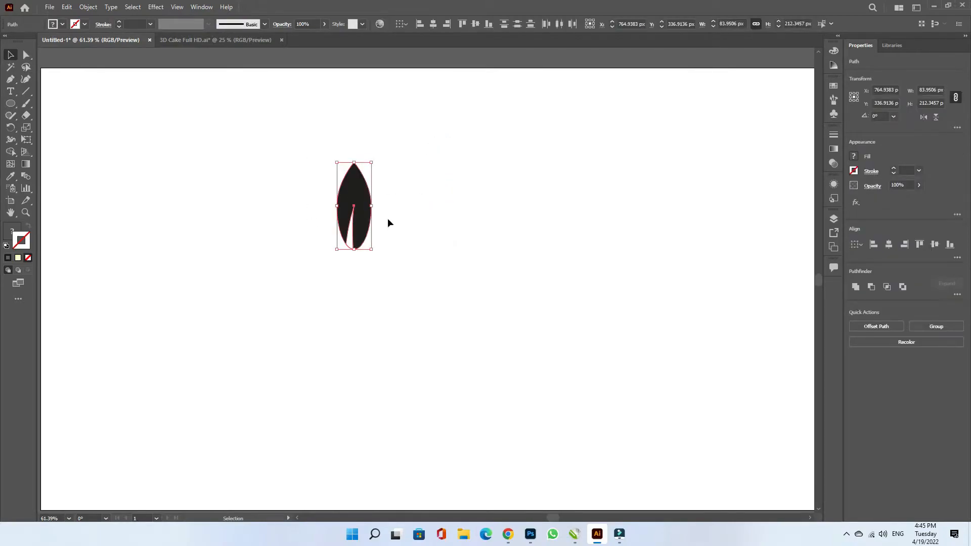
{"action": "right_click", "coordinate": [367, 210]}
{"action": "left_click", "coordinate": [389, 267]}
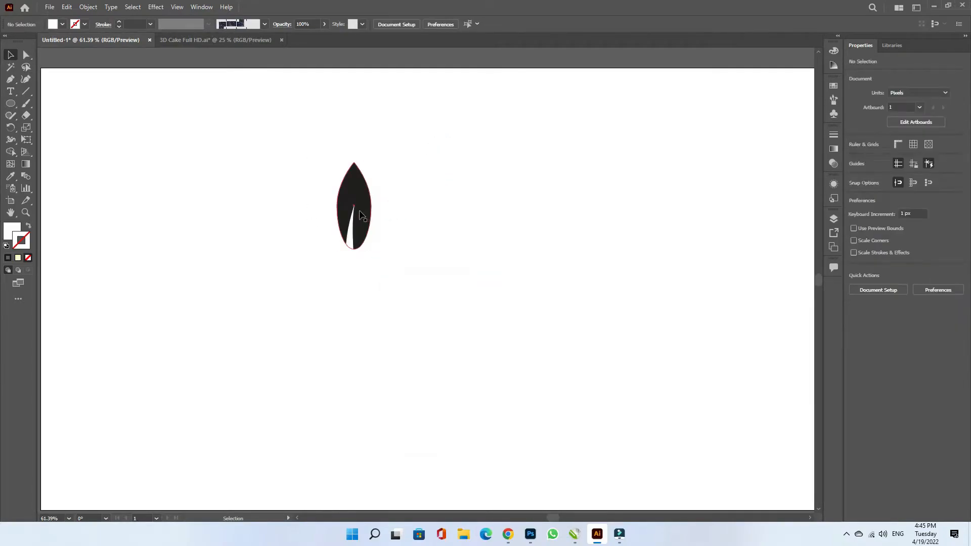
{"action": "left_click", "coordinate": [890, 243]}
{"action": "left_click", "coordinate": [935, 244]}
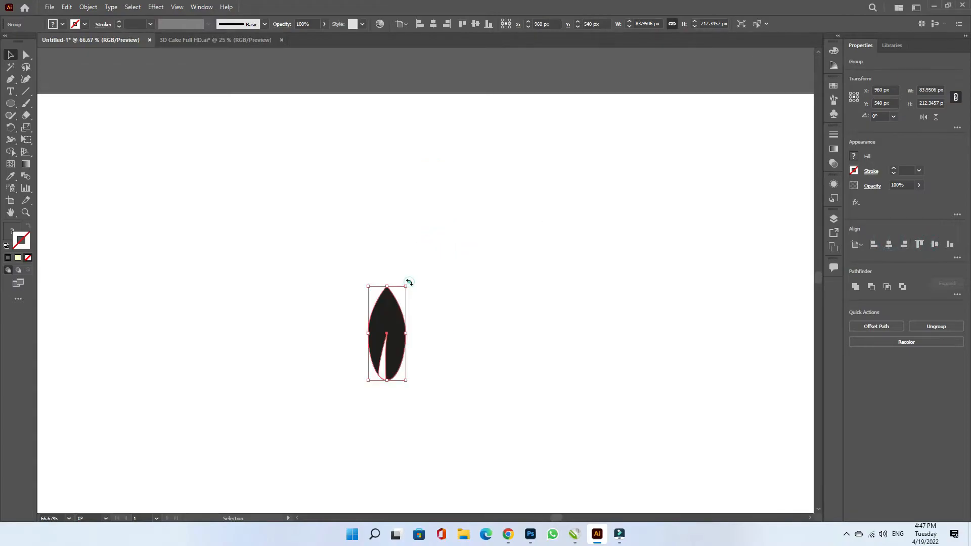
Step: Set the leaf group's rotation angle to 345°
{"action": "left_click_drag", "start_coordinate": [407, 282], "coordinate": [421, 297]}
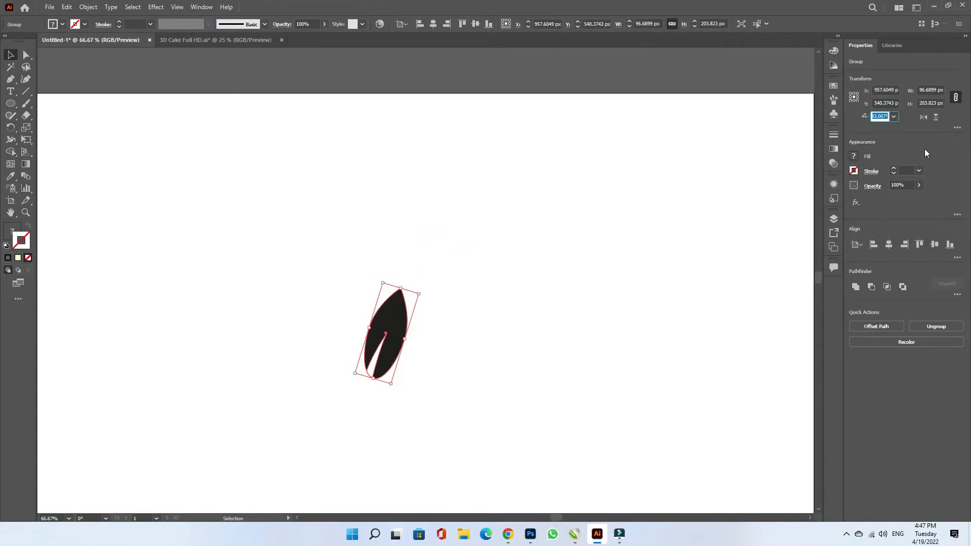
{"action": "type", "text": "345"}
{"action": "key", "text": "Tab"}
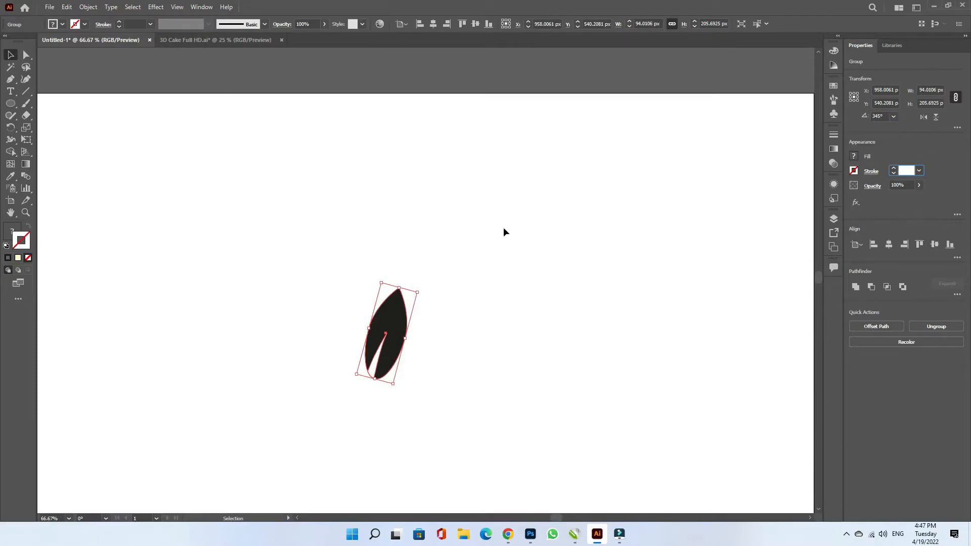
{"action": "left_click", "coordinate": [505, 226]}
Step: Paste a copy of the tilted leaf in front, flip it horizontally and place it to the left of the original
{"action": "left_click", "coordinate": [399, 328]}
{"action": "left_click", "coordinate": [67, 7]}
{"action": "left_click", "coordinate": [83, 55]}
{"action": "left_click", "coordinate": [67, 7]}
{"action": "left_click", "coordinate": [94, 78]}
{"action": "left_click", "coordinate": [923, 117]}
{"action": "left_click_drag", "start_coordinate": [393, 319], "coordinate": [349, 317]}
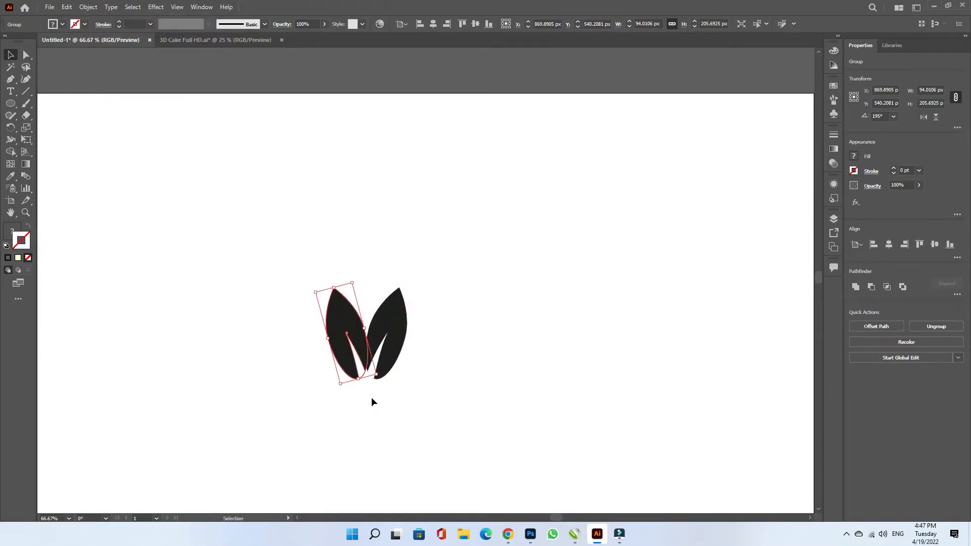
Step: Nudge the flipped leaf slightly right so the inner slit edges of both leaves meet at the middle
{"action": "scroll", "coordinate": [380, 396], "scroll_direction": "up", "scroll_amount": 5}
{"action": "key", "text": "Right"}
{"action": "key", "text": "Right"}
{"action": "key", "text": "Right"}
{"action": "key", "text": "Right"}
{"action": "key", "text": "Right"}
{"action": "key", "text": "Right"}
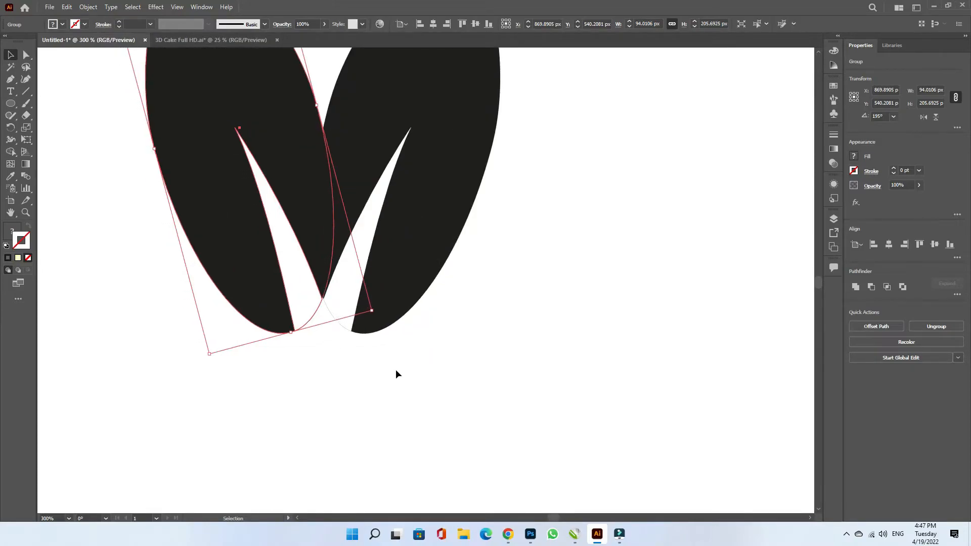
{"action": "left_click", "coordinate": [535, 394]}
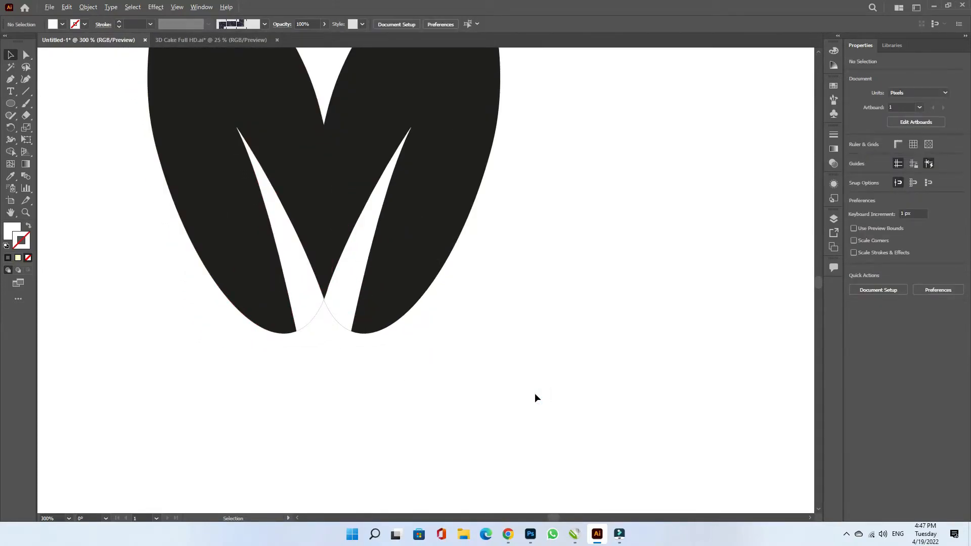
Step: Group the two mirrored leaves into one leaf pair
{"action": "key", "text": "ctrl+0"}
{"action": "left_click_drag", "start_coordinate": [536, 188], "coordinate": [336, 307]}
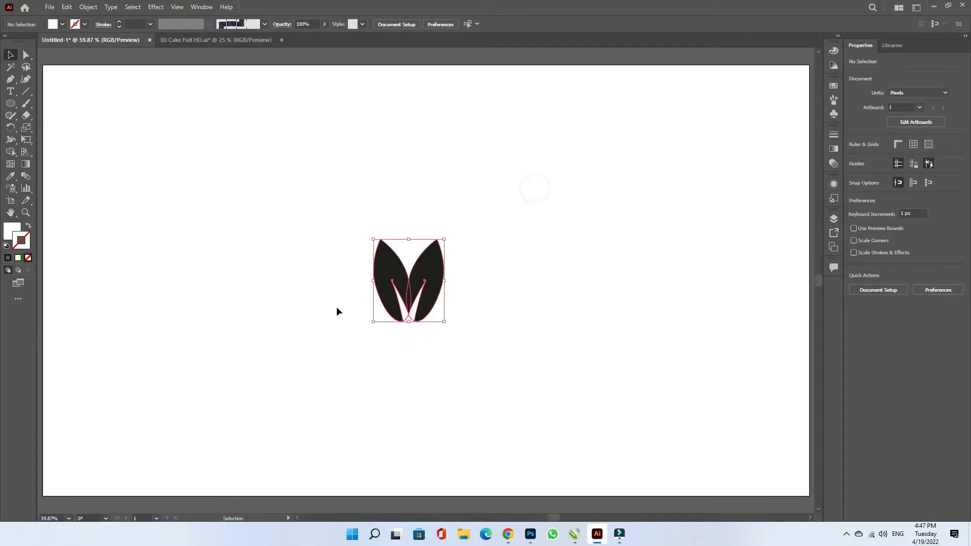
{"action": "right_click", "coordinate": [416, 281]}
{"action": "left_click", "coordinate": [441, 357]}
Step: Move the leaf pair to the artboard's lower edge and scale it down to about 118 by 138 px
{"action": "left_click_drag", "start_coordinate": [414, 292], "coordinate": [415, 446]}
{"action": "left_click_drag", "start_coordinate": [447, 391], "coordinate": [422, 419]}
Step: Paste a spare single leaf near the artboard's right edge and set its rotation to 0°
{"action": "left_click", "coordinate": [67, 7]}
{"action": "left_click", "coordinate": [86, 66]}
{"action": "left_click_drag", "start_coordinate": [444, 270], "coordinate": [759, 308]}
{"action": "left_click", "coordinate": [886, 116]}
{"action": "type", "text": "0"}
{"action": "key", "text": "Return"}
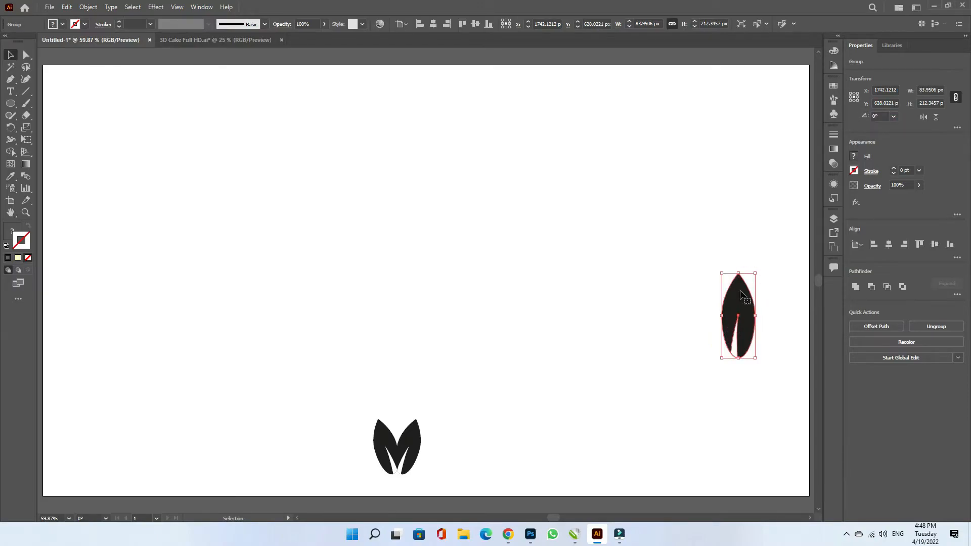
{"action": "left_click_drag", "start_coordinate": [740, 295], "coordinate": [719, 290]}
{"action": "left_click", "coordinate": [672, 254]}
Step: Start a Transform effect on the leaf pair with a vertical move of -119 px and 6 copies
{"action": "left_click_drag", "start_coordinate": [469, 386], "coordinate": [321, 462]}
{"action": "left_click", "coordinate": [156, 7]}
{"action": "left_click", "coordinate": [176, 88]}
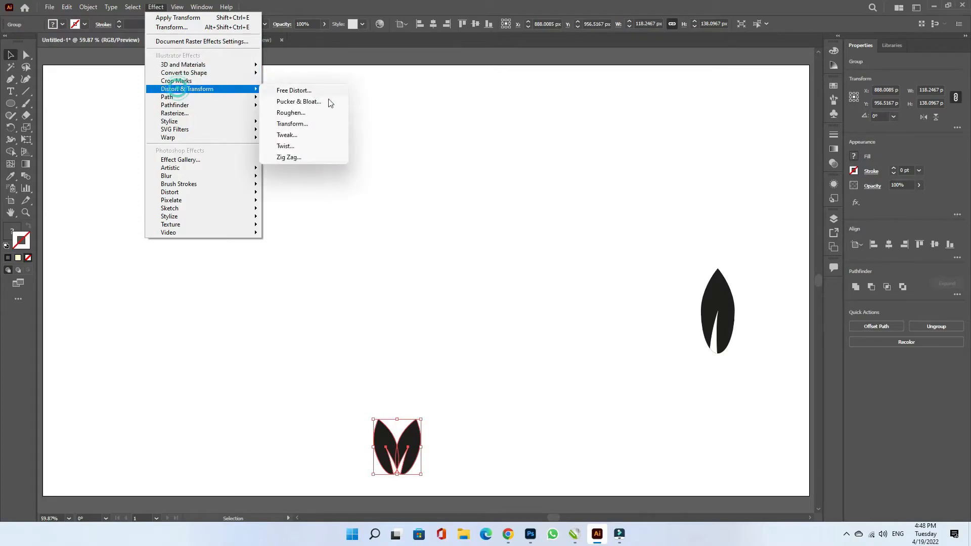
{"action": "left_click", "coordinate": [292, 124]}
{"action": "double_click", "coordinate": [601, 367]}
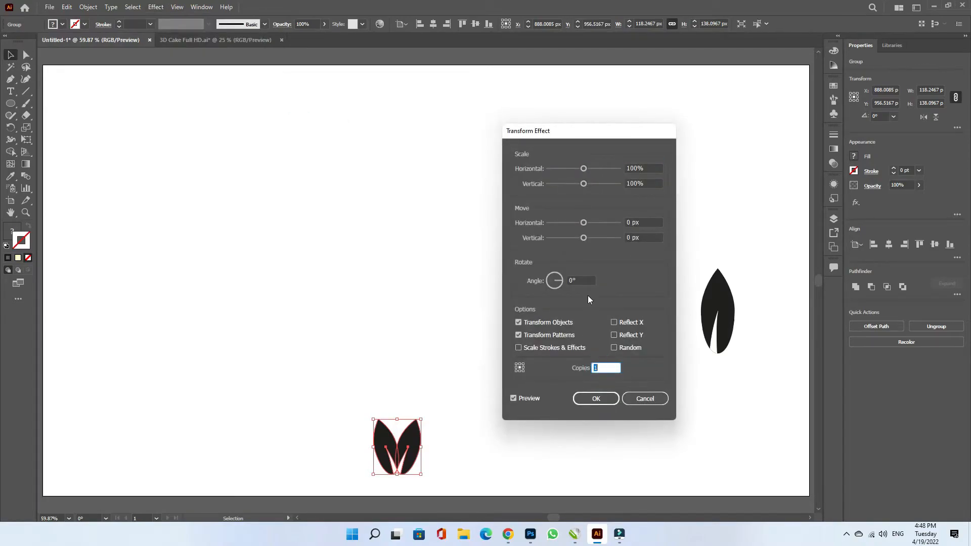
{"action": "left_click", "coordinate": [645, 237]}
{"action": "scroll", "coordinate": [644, 237], "scroll_direction": "down", "scroll_amount": 20}
{"action": "scroll", "coordinate": [645, 238], "scroll_direction": "down", "scroll_amount": 20}
{"action": "scroll", "coordinate": [645, 237], "scroll_direction": "down", "scroll_amount": 8}
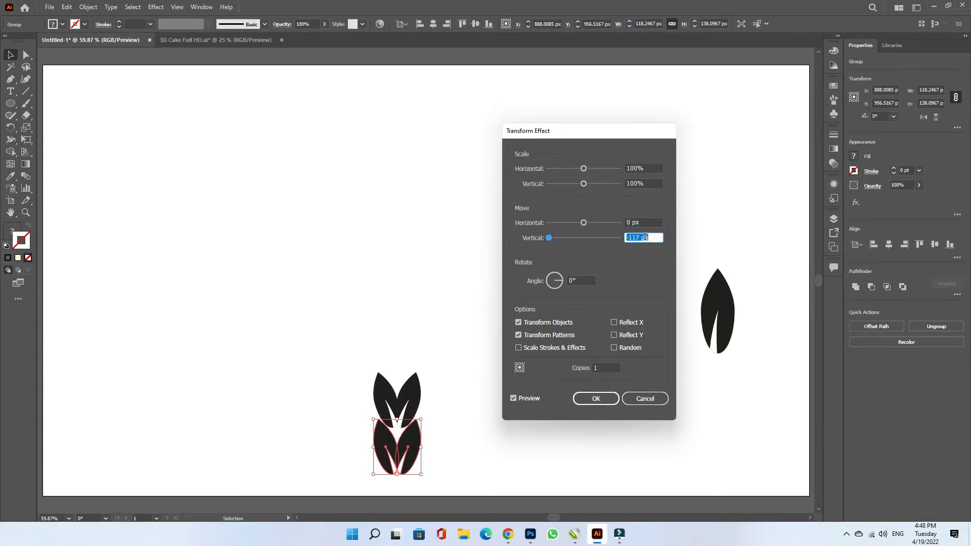
{"action": "left_click", "coordinate": [608, 364]}
{"action": "scroll", "coordinate": [608, 364], "scroll_direction": "up", "scroll_amount": 5}
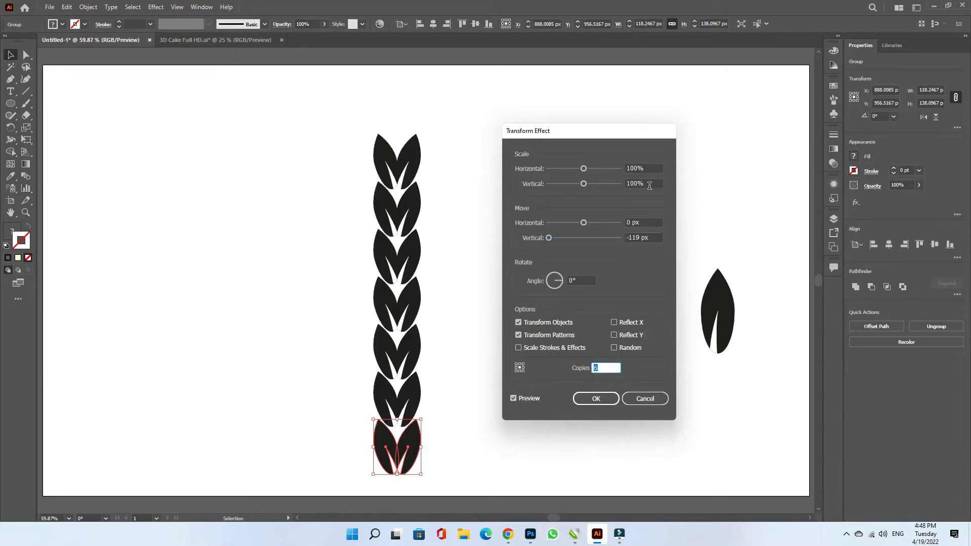
Step: Set the Transform effect's horizontal and vertical scale to 90%
{"action": "left_click", "coordinate": [654, 168]}
{"action": "type", "text": "90"}
{"action": "key", "text": "Tab"}
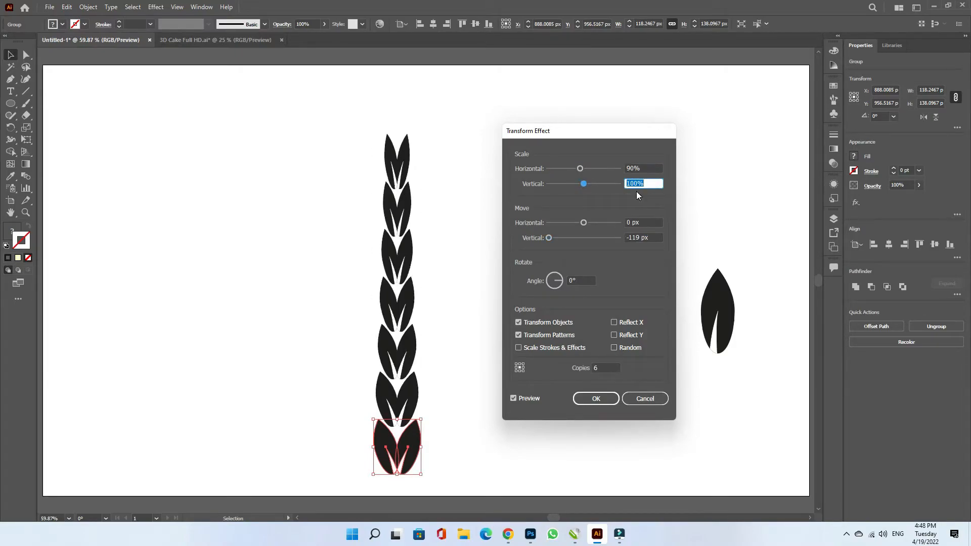
{"action": "type", "text": "90"}
{"action": "key", "text": "Tab"}
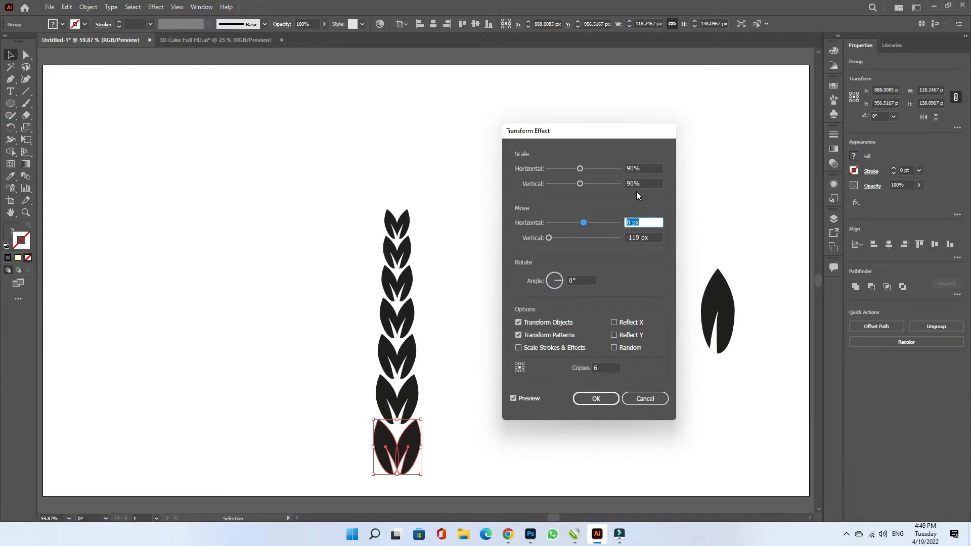
Step: Increase the Transform effect's copies to 10 and apply it to the leaf pair
{"action": "left_click", "coordinate": [600, 362]}
{"action": "scroll", "coordinate": [599, 365], "scroll_direction": "up", "scroll_amount": 2}
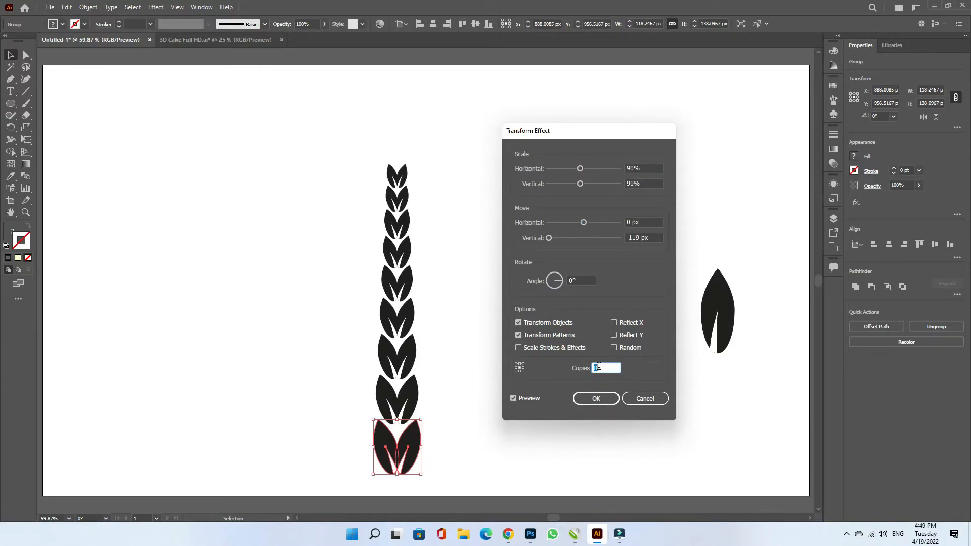
{"action": "scroll", "coordinate": [598, 366], "scroll_direction": "up", "scroll_amount": 1}
{"action": "scroll", "coordinate": [598, 367], "scroll_direction": "up", "scroll_amount": 1}
{"action": "left_click", "coordinate": [596, 398]}
{"action": "left_click", "coordinate": [560, 354]}
Step: Scale the spare single leaf down to about 23 by 57 px and place it above the topmost leaf pair
{"action": "left_click", "coordinate": [708, 313]}
{"action": "left_click_drag", "start_coordinate": [735, 353], "coordinate": [398, 122]}
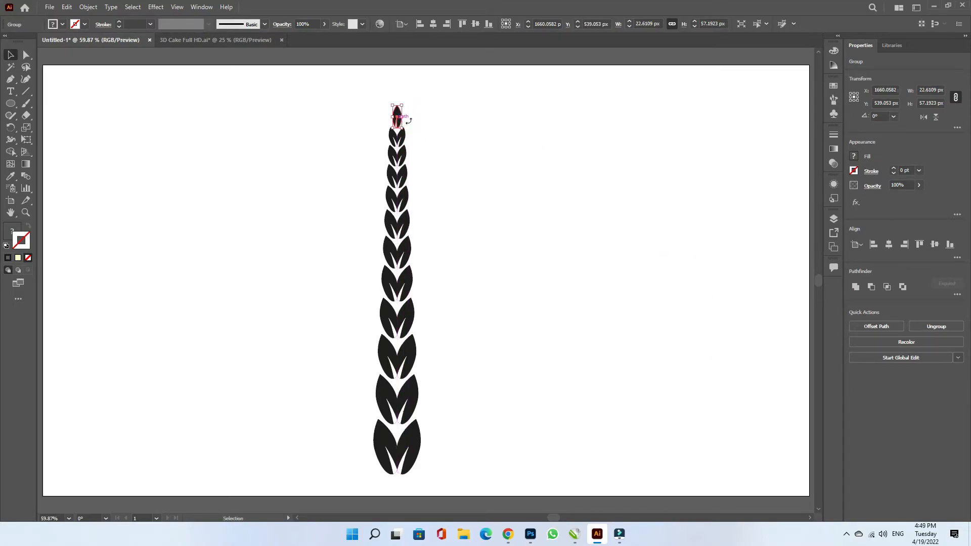
Step: Shrink the tip leaf further and move it down so it sits right on the topmost leaf pair
{"action": "key", "text": "ctrl+1"}
{"action": "scroll", "coordinate": [406, 108], "scroll_direction": "up", "scroll_amount": 4}
{"action": "left_click", "coordinate": [406, 99]}
{"action": "left_click_drag", "start_coordinate": [405, 99], "coordinate": [392, 112]}
{"action": "left_click_drag", "start_coordinate": [375, 158], "coordinate": [376, 206]}
{"action": "key", "text": "ctrl+0"}
Step: Group the tip leaf with the column of leaf pairs
{"action": "left_click_drag", "start_coordinate": [462, 89], "coordinate": [317, 468]}
{"action": "right_click", "coordinate": [404, 255]}
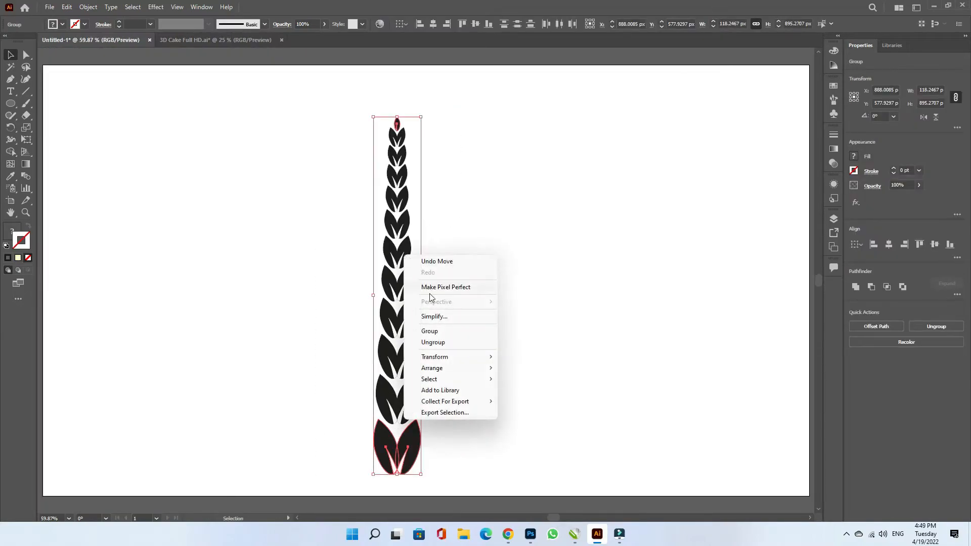
{"action": "left_click", "coordinate": [430, 331]}
{"action": "left_click", "coordinate": [430, 334]}
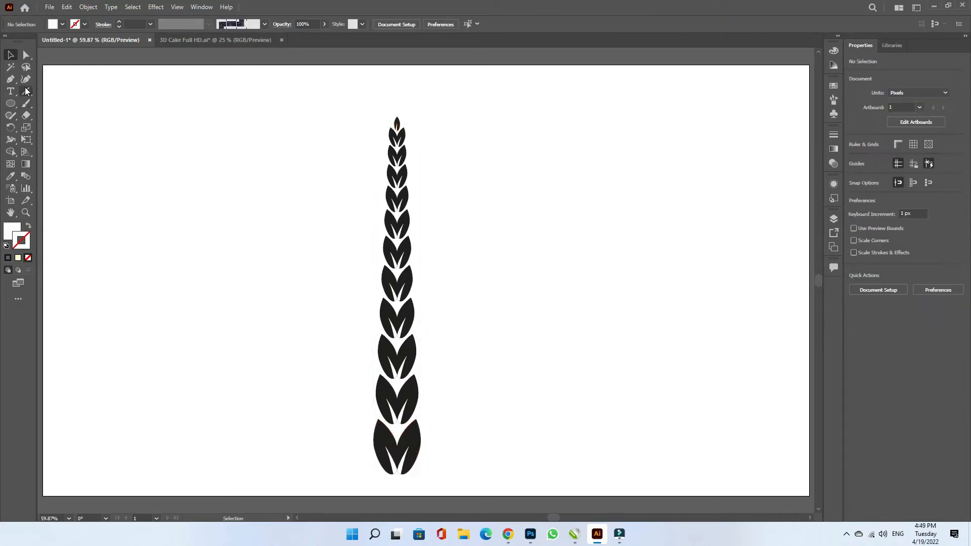
Step: Draw a vertical stem line about 950 px long through the centre of the leaf column and give it a black stroke
{"action": "left_click_drag", "start_coordinate": [396, 117], "coordinate": [397, 495]}
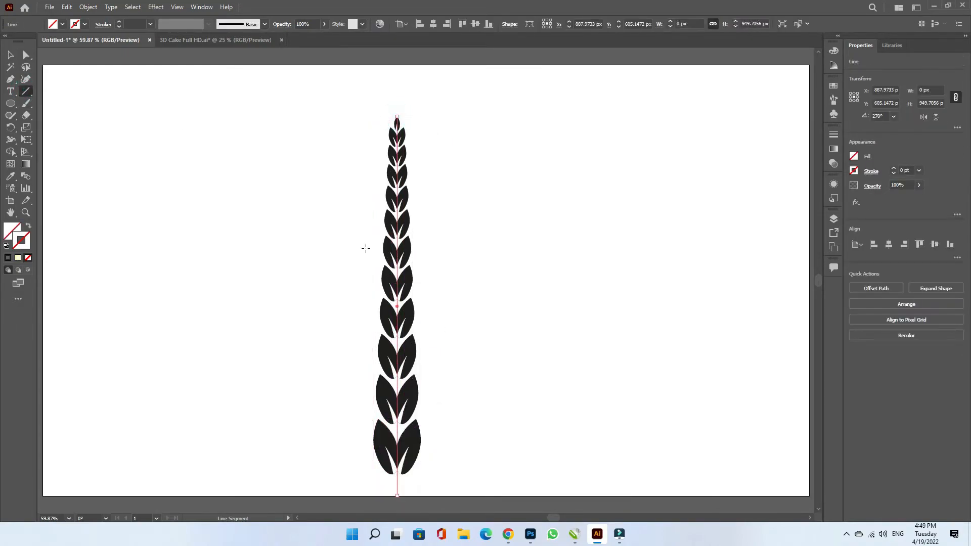
{"action": "left_click", "coordinate": [11, 56]}
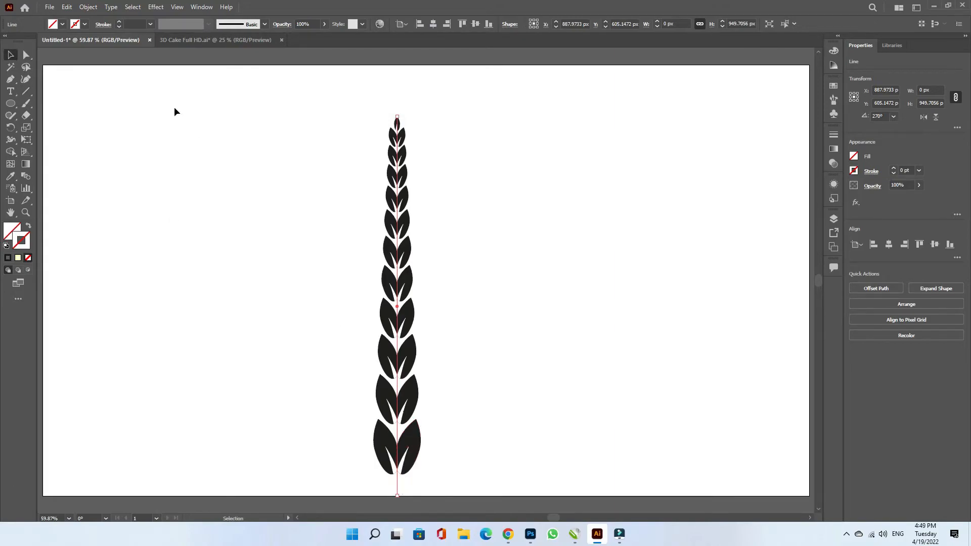
{"action": "left_click", "coordinate": [84, 23]}
{"action": "left_click", "coordinate": [28, 41]}
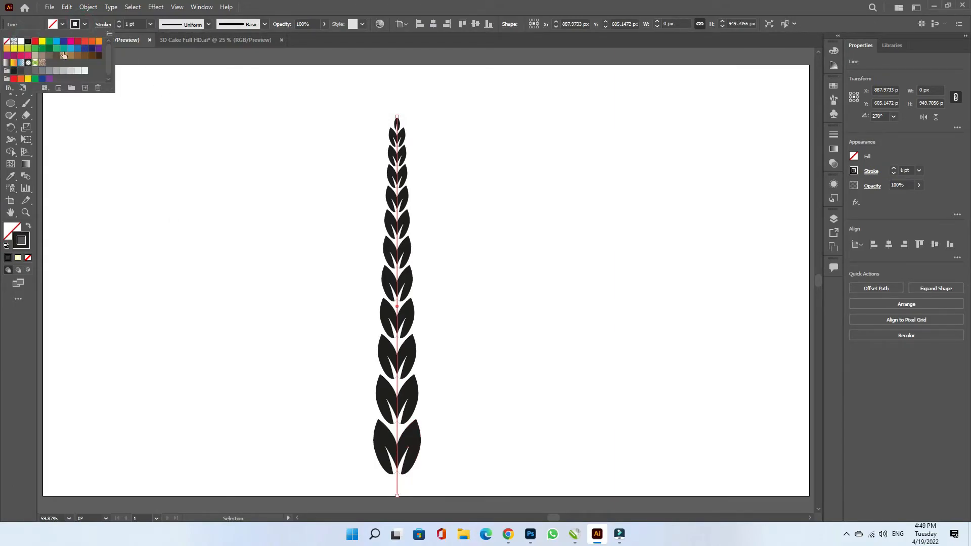
Step: Set the stem's stroke weight to 10 pt and apply the triangular width profile that tapers to one end
{"action": "left_click", "coordinate": [149, 24]}
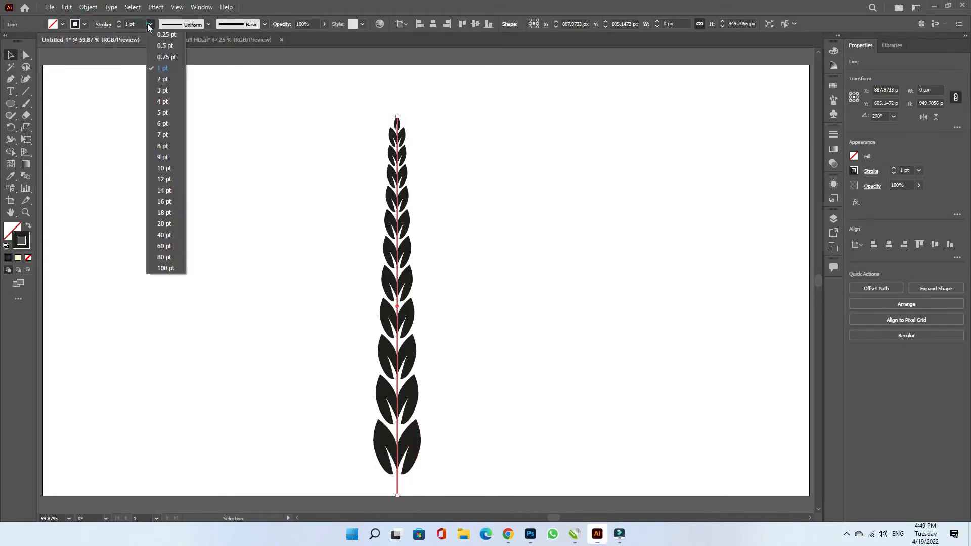
{"action": "left_click", "coordinate": [165, 168]}
{"action": "left_click", "coordinate": [208, 24]}
{"action": "left_click", "coordinate": [175, 100]}
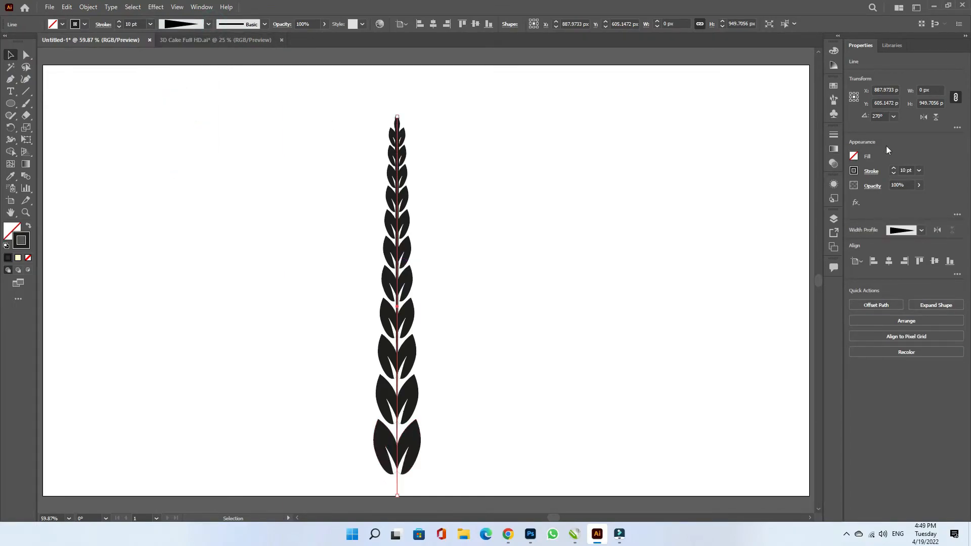
Step: Move the stem to the right of the leaf column and flip it vertically so the thin end points up
{"action": "left_click_drag", "start_coordinate": [399, 130], "coordinate": [486, 127]}
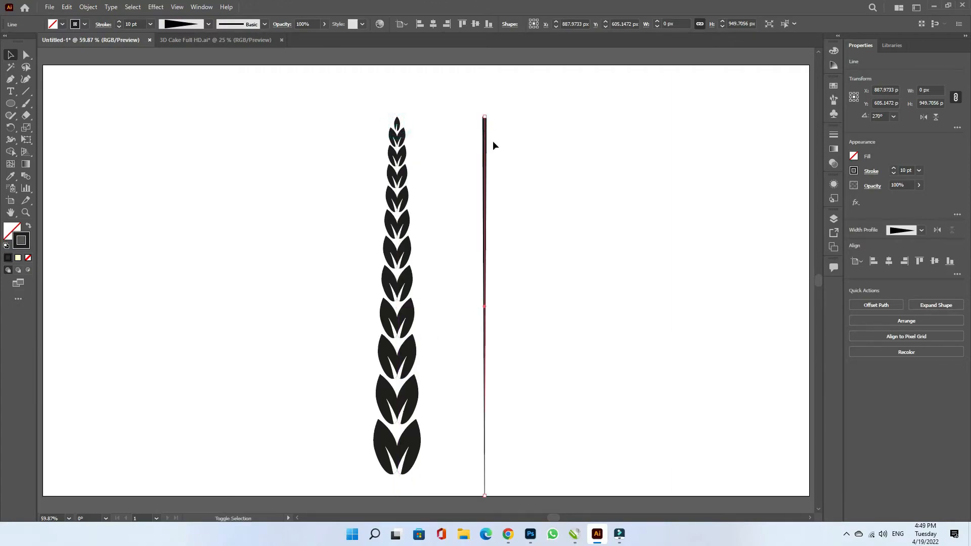
{"action": "left_click", "coordinate": [936, 117]}
{"action": "left_click", "coordinate": [581, 304]}
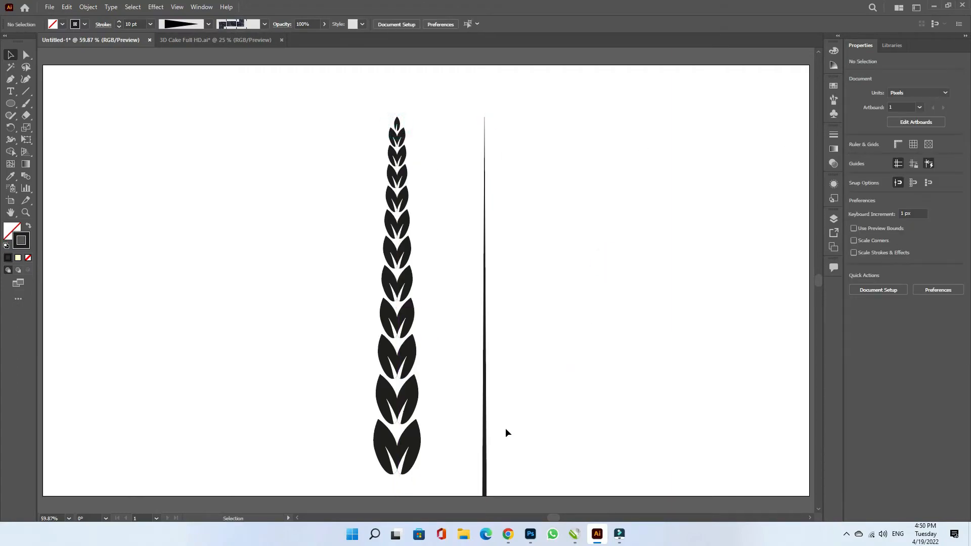
Step: Align the stem and the leaf column on their horizontal centres
{"action": "left_click", "coordinate": [483, 439]}
{"action": "left_click", "coordinate": [410, 407], "text": "shift"}
{"action": "left_click", "coordinate": [410, 407]}
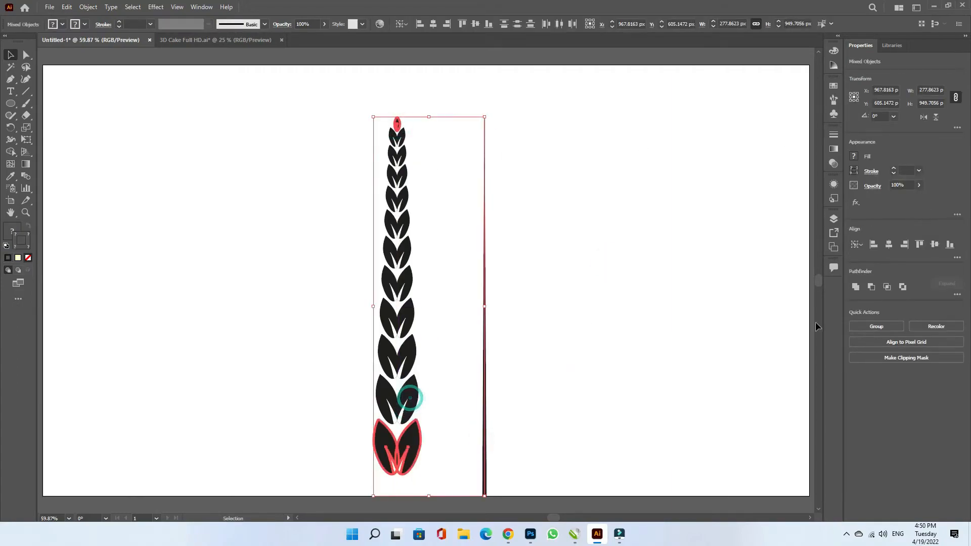
{"action": "left_click", "coordinate": [888, 244]}
Step: Create an art brush from the selected leaf branch with its direction pointing upward
{"action": "left_click", "coordinate": [833, 99]}
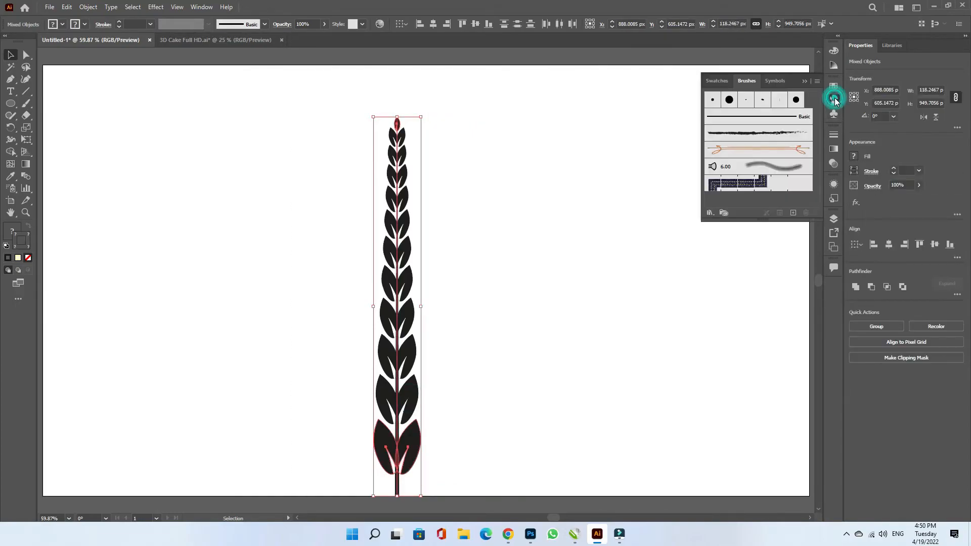
{"action": "left_click", "coordinate": [794, 213]}
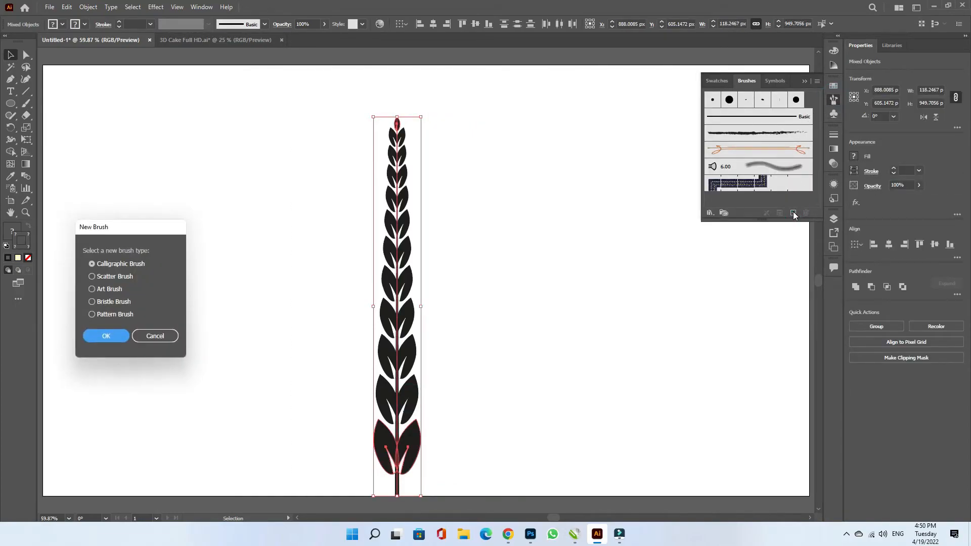
{"action": "left_click_drag", "start_coordinate": [149, 222], "coordinate": [526, 144]}
{"action": "left_click", "coordinate": [497, 206]}
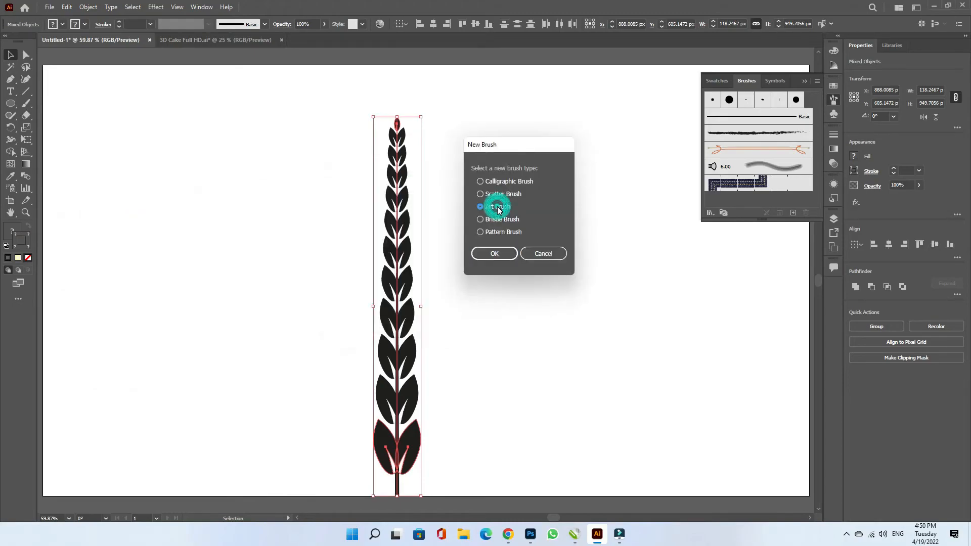
{"action": "left_click", "coordinate": [494, 254]}
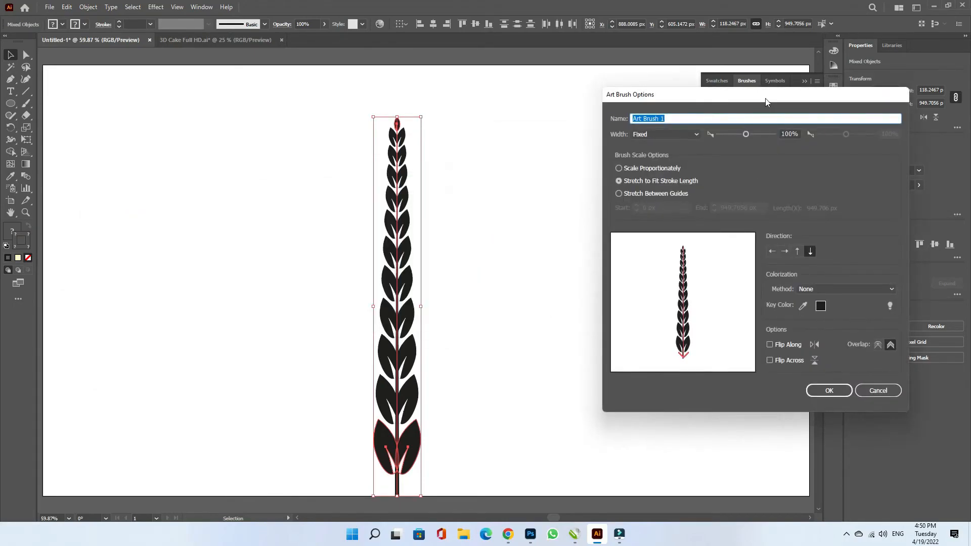
{"action": "left_click_drag", "start_coordinate": [767, 101], "coordinate": [534, 125]}
{"action": "left_click", "coordinate": [564, 275]}
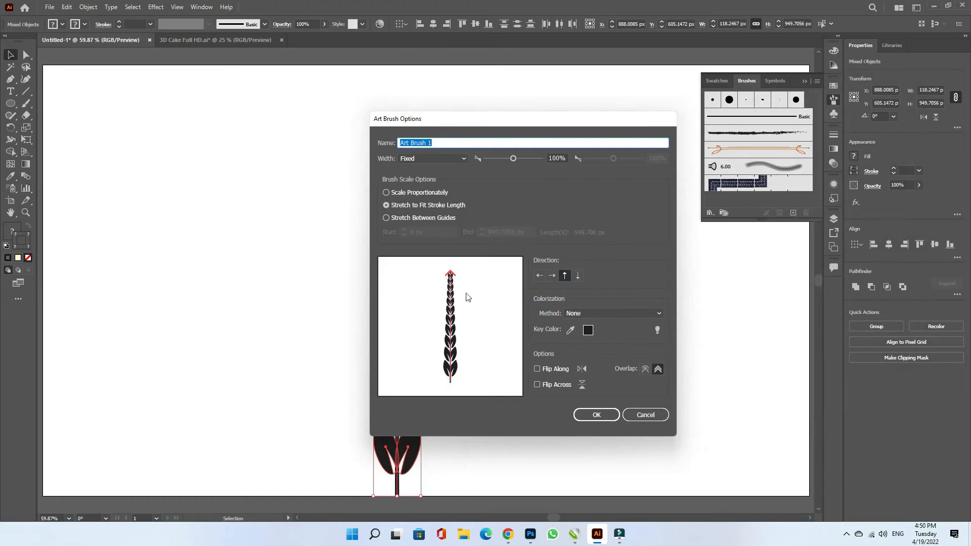
{"action": "left_click", "coordinate": [596, 416]}
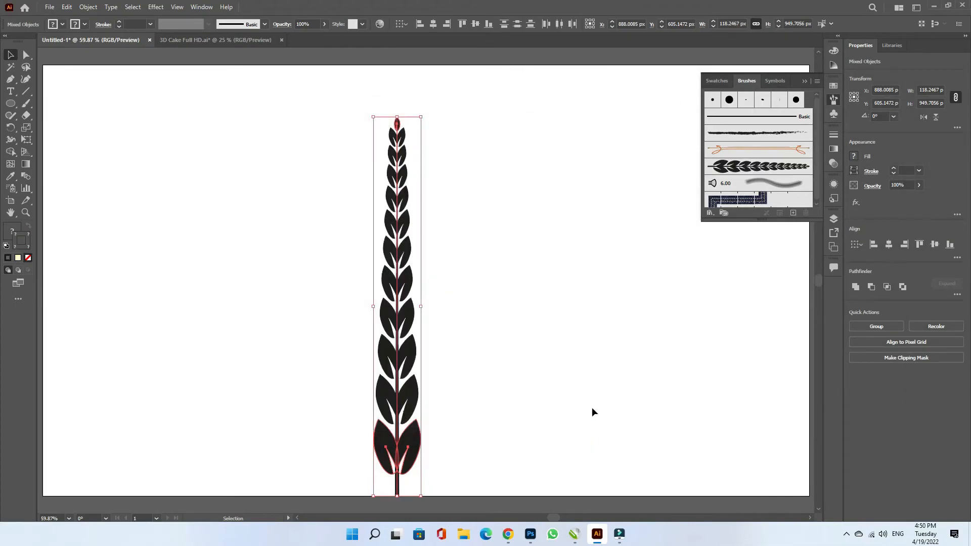
Step: Delete the original branch artwork and draw a circle about 794 px in diameter, centred on the artboard
{"action": "key", "text": "Delete"}
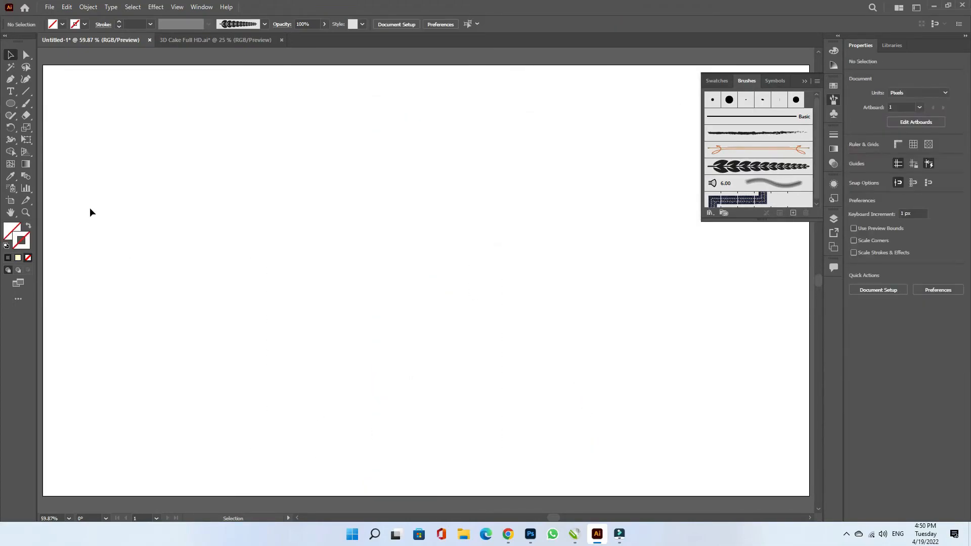
{"action": "left_click", "coordinate": [10, 103]}
{"action": "mouse_move", "coordinate": [227, 154]}
{"action": "left_mouse_down"}
{"action": "mouse_move", "coordinate": [462, 368]}
{"action": "mouse_move", "coordinate": [545, 419]}
{"action": "left_mouse_up"}
{"action": "left_click", "coordinate": [888, 245]}
{"action": "left_click", "coordinate": [934, 244]}
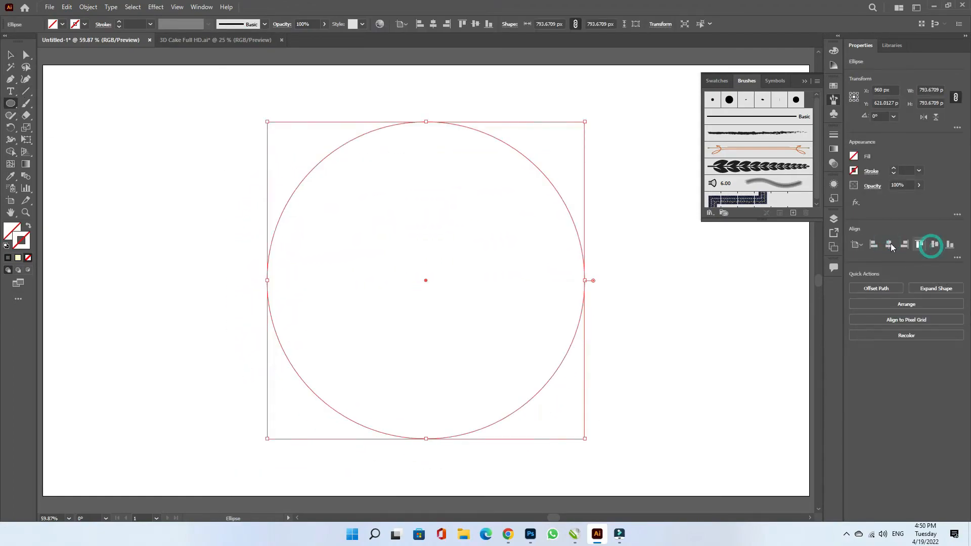
Step: Delete the circle's rightmost anchor point and apply the leaf branch art brush to the remaining half arc
{"action": "left_click", "coordinate": [26, 54]}
{"action": "left_click_drag", "start_coordinate": [629, 233], "coordinate": [557, 314]}
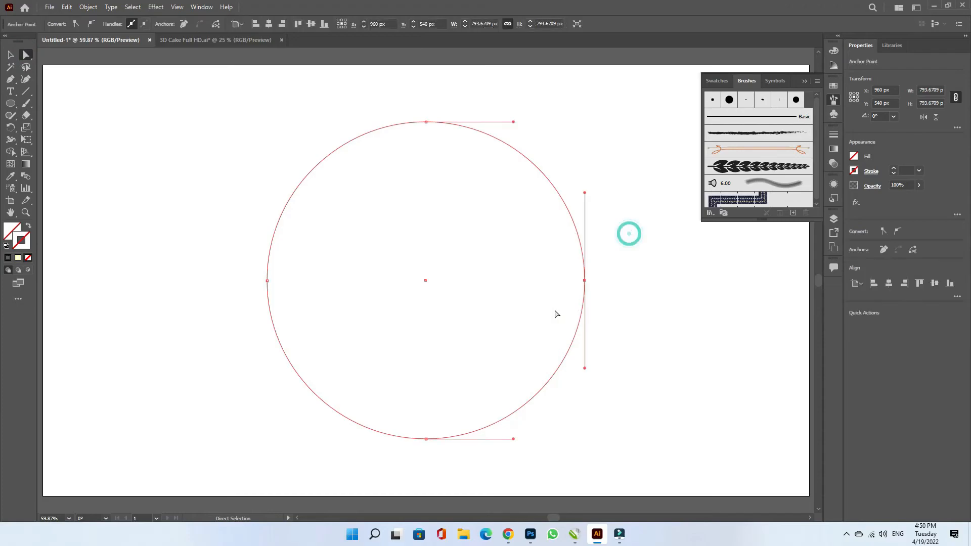
{"action": "key", "text": "Delete"}
{"action": "left_click", "coordinate": [12, 56]}
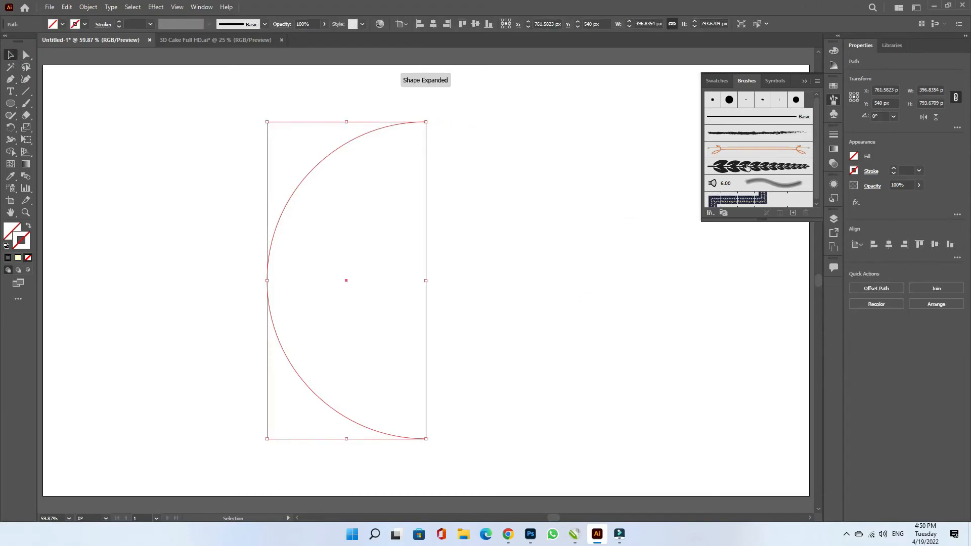
{"action": "left_click", "coordinate": [748, 167]}
{"action": "left_click", "coordinate": [504, 276]}
Step: Make a copy of the leaf arc in place, flipped horizontally and moved right to form the wreath's other half
{"action": "left_click_drag", "start_coordinate": [536, 180], "coordinate": [219, 431]}
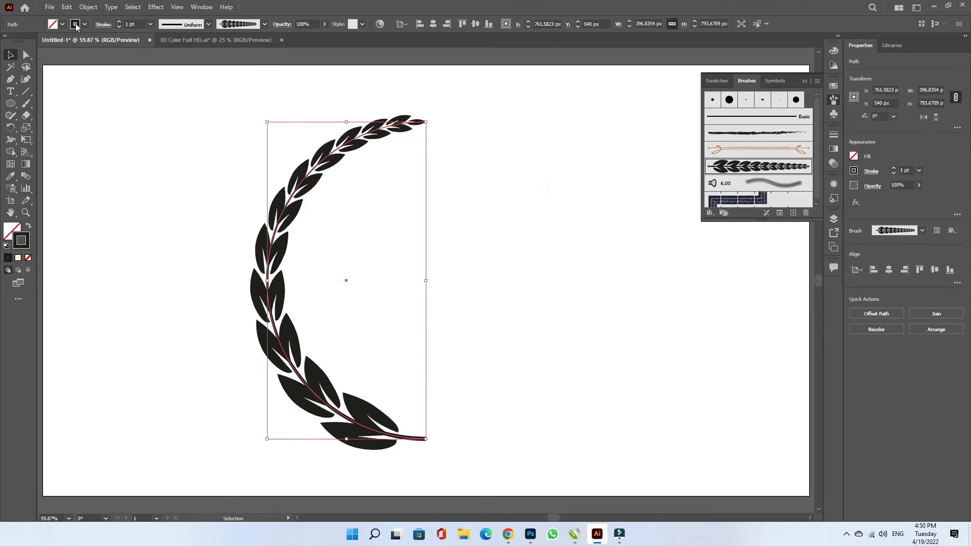
{"action": "left_click", "coordinate": [67, 7]}
{"action": "left_click", "coordinate": [83, 56]}
{"action": "left_click", "coordinate": [67, 7]}
{"action": "left_click", "coordinate": [104, 78]}
{"action": "left_click", "coordinate": [924, 117]}
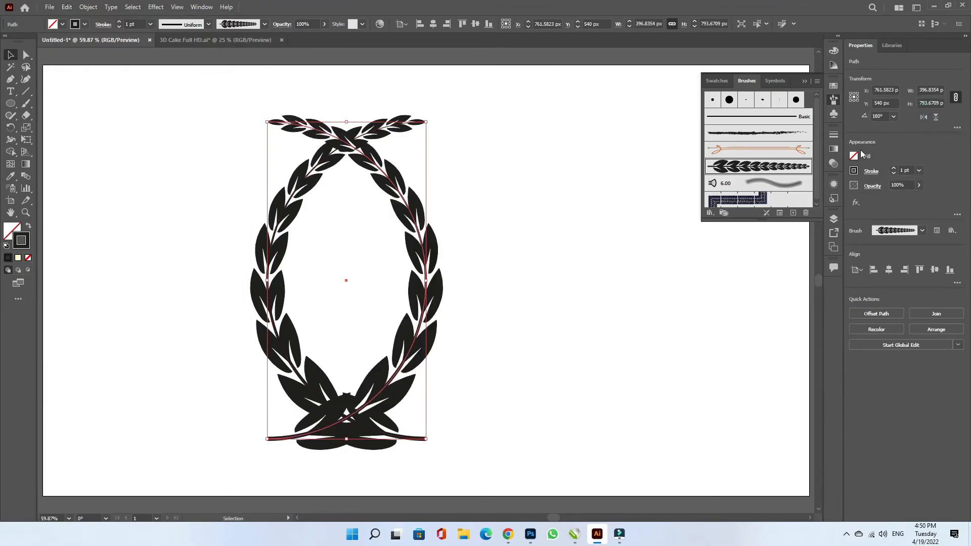
{"action": "left_click_drag", "start_coordinate": [429, 259], "coordinate": [593, 260]}
{"action": "left_click", "coordinate": [685, 323]}
Step: Group both halves of the wreath and centre the group horizontally on the artboard
{"action": "left_click_drag", "start_coordinate": [659, 257], "coordinate": [162, 297]}
{"action": "right_click", "coordinate": [294, 277]}
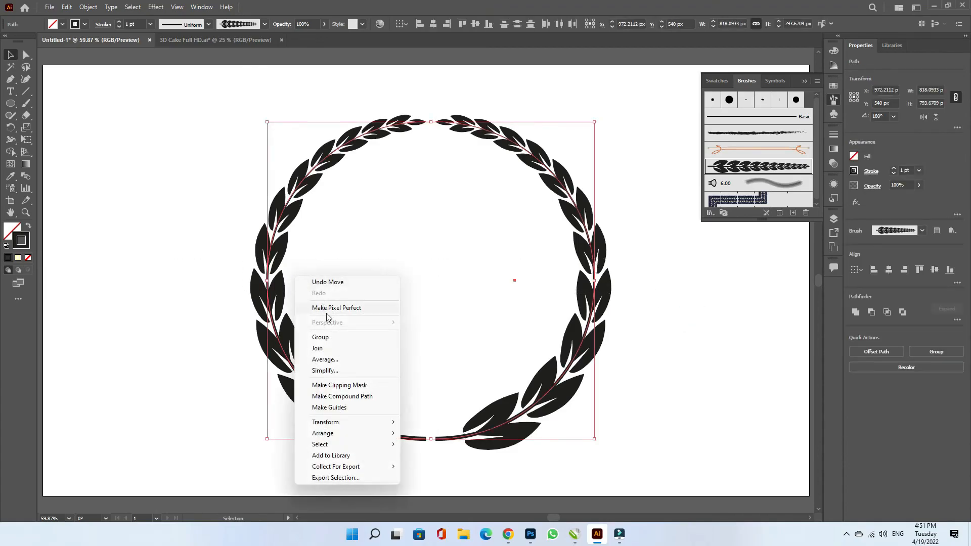
{"action": "left_click", "coordinate": [890, 272]}
{"action": "left_click", "coordinate": [713, 315]}
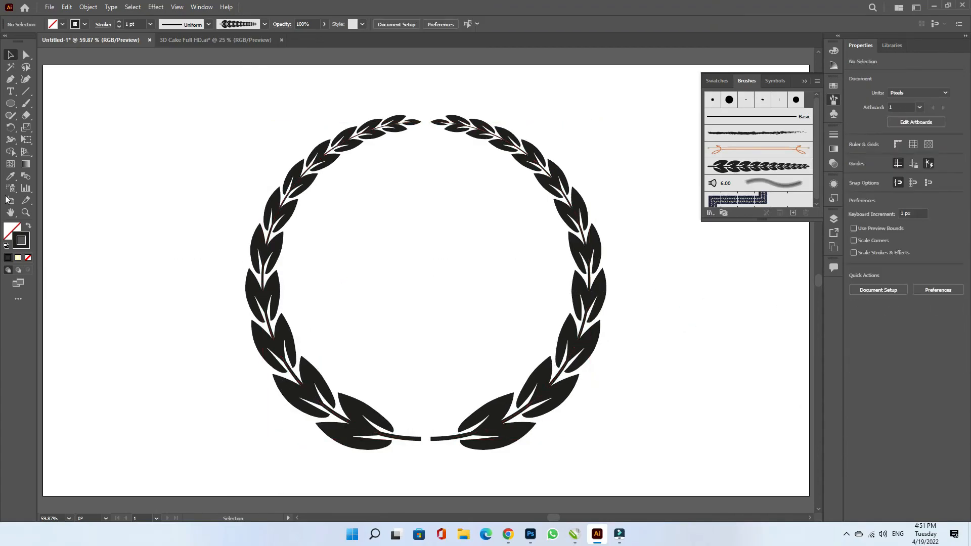
Step: Draw a small five-pointed star over the gap between the stem ends at the wreath's base, filled black without a stroke
{"action": "left_click", "coordinate": [11, 103]}
{"action": "left_click", "coordinate": [53, 152]}
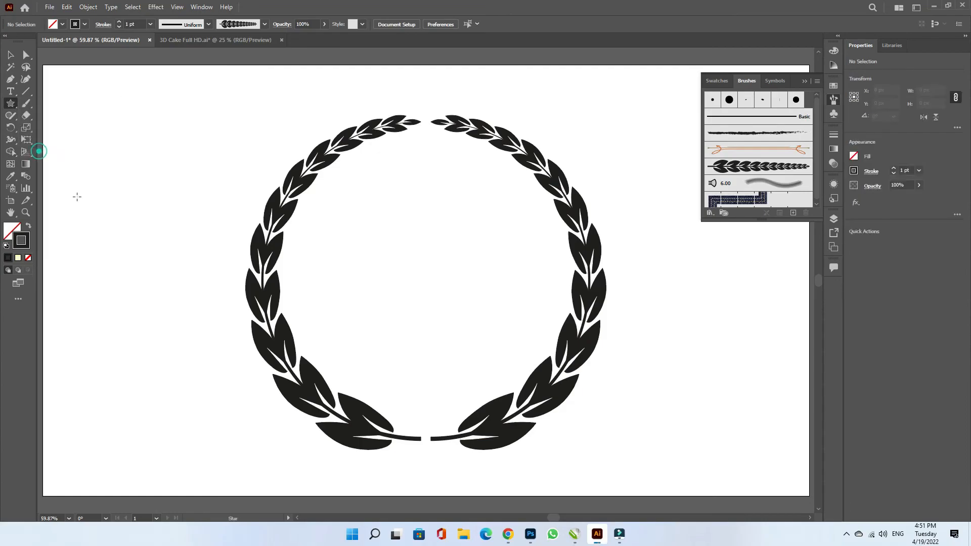
{"action": "mouse_move", "coordinate": [122, 238]}
{"action": "left_mouse_down"}
{"action": "mouse_move", "coordinate": [138, 263]}
{"action": "mouse_move", "coordinate": [384, 380]}
{"action": "mouse_move", "coordinate": [418, 437]}
{"action": "mouse_move", "coordinate": [445, 456]}
{"action": "mouse_move", "coordinate": [433, 440]}
{"action": "left_mouse_up"}
{"action": "left_click", "coordinate": [28, 226]}
{"action": "key", "text": "v"}
{"action": "left_click", "coordinate": [614, 418]}
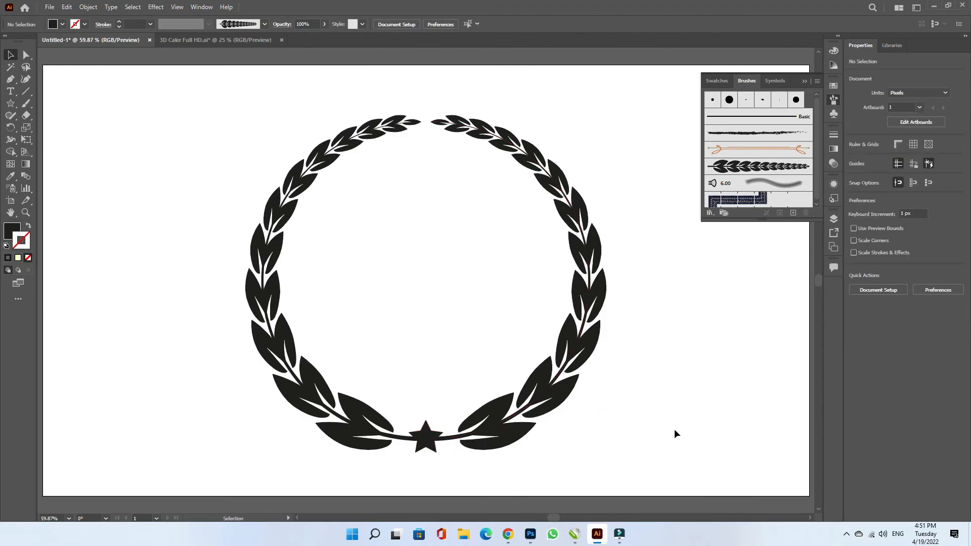